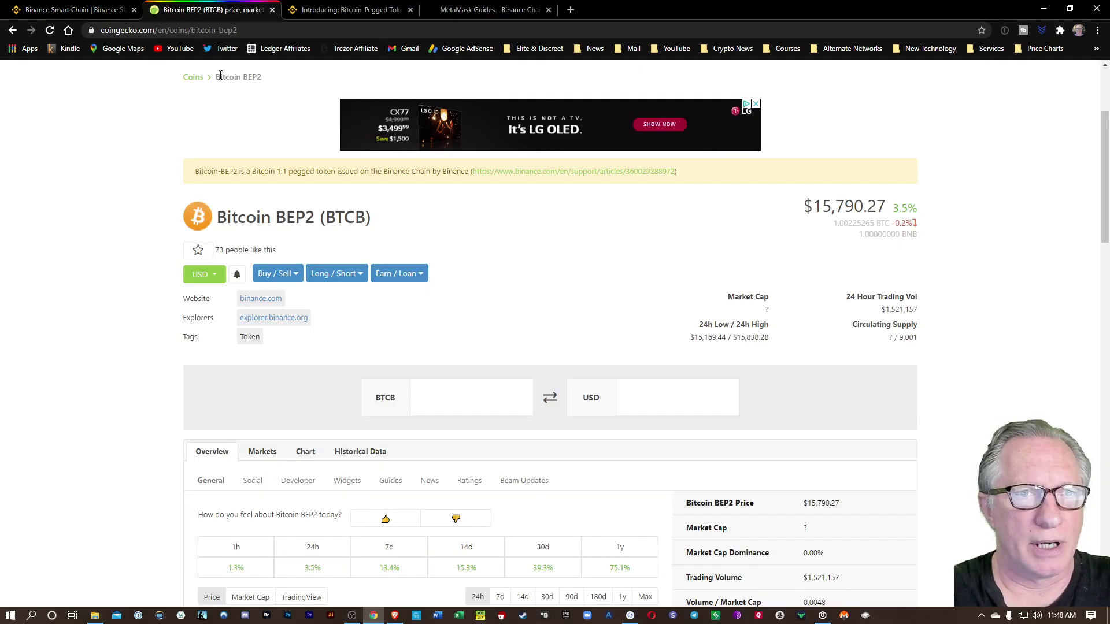
# Step: Scroll the CoinGecko BTCB page, then move to the 'Introducing: Bitcoin-Pegged Token' blog article
pyautogui.scroll(1, 150, 223)
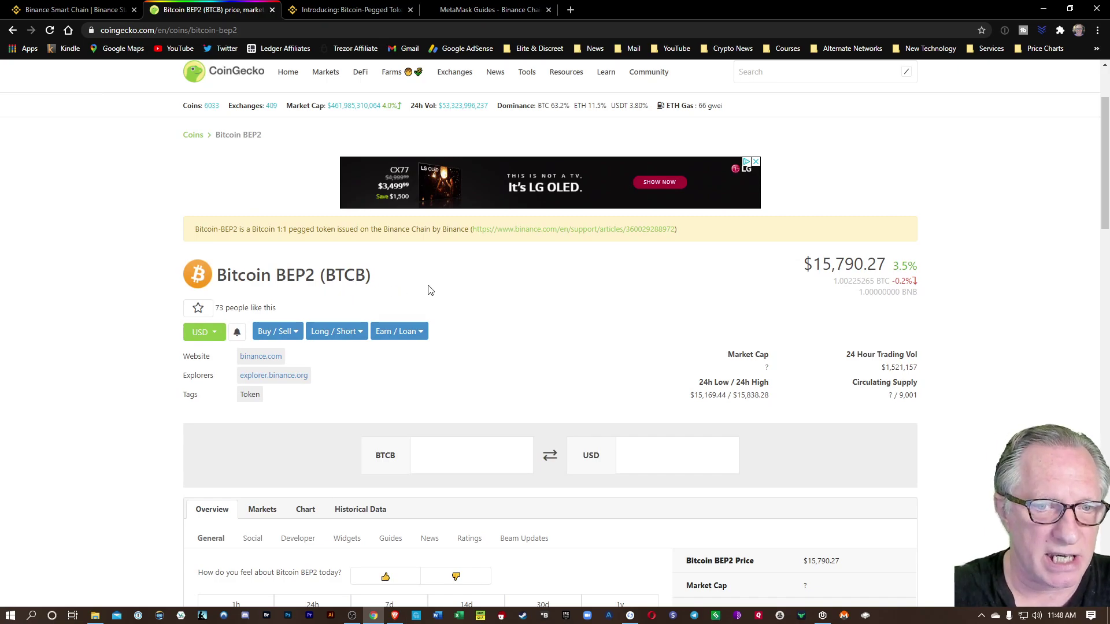
pyautogui.scroll(-2, 488, 312)
pyautogui.scroll(3, 48, 291)
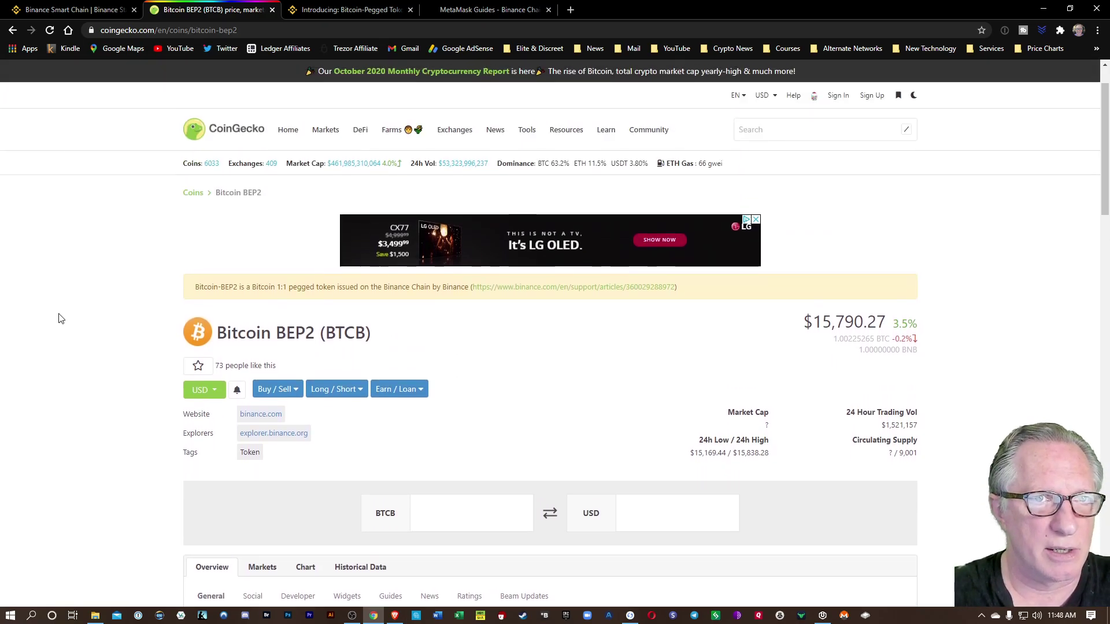
pyautogui.click(337, 10)
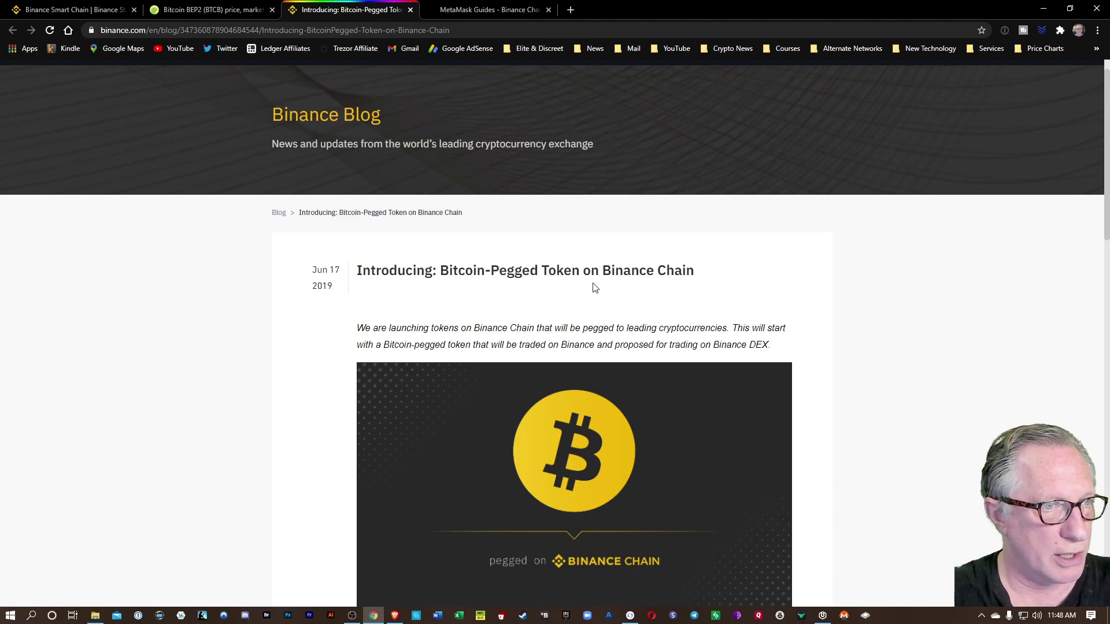
# Step: Scroll through the Binance Blog article on the Bitcoin-pegged token
pyautogui.scroll(-10, 208, 392)
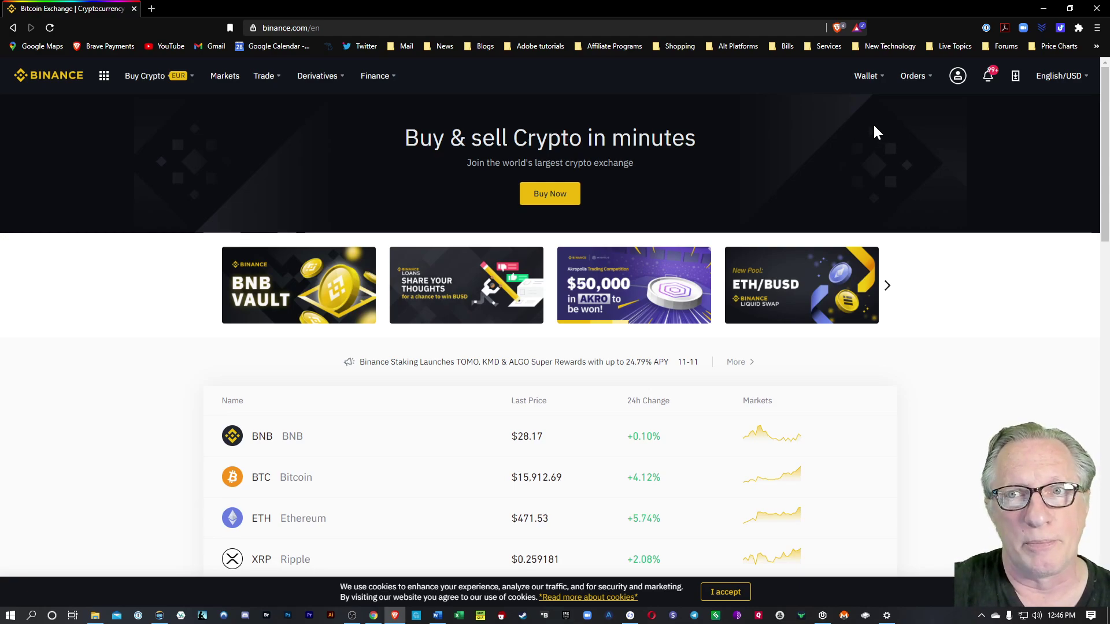
# Step: In the Fiat and Spot wallet, search 'btc' and start a BTC withdrawal
pyautogui.moveTo(866, 78)
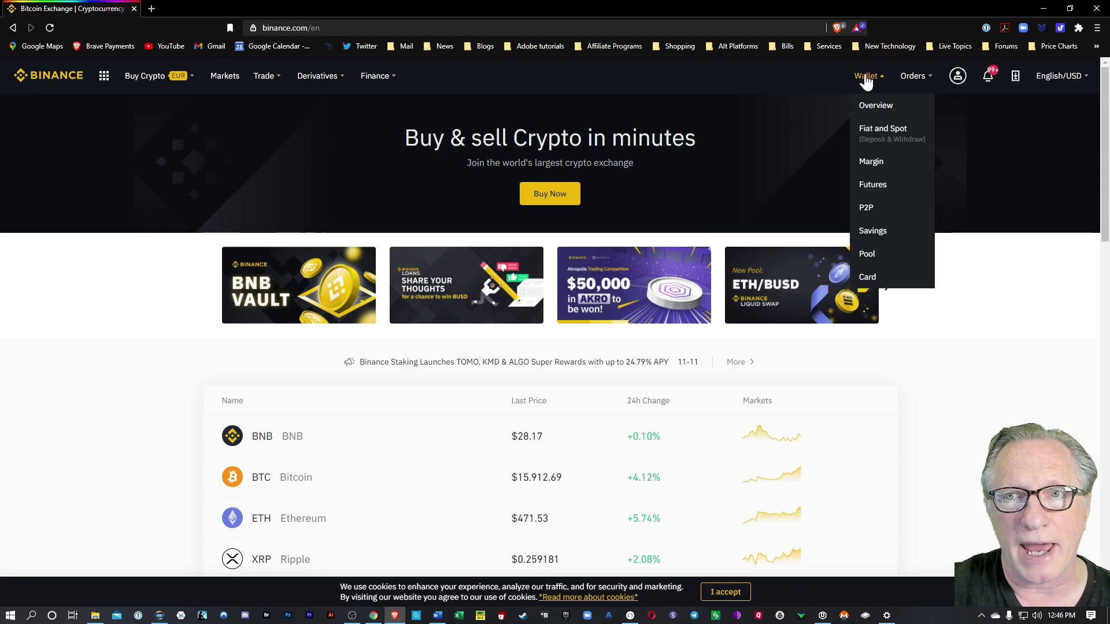
pyautogui.click(889, 140)
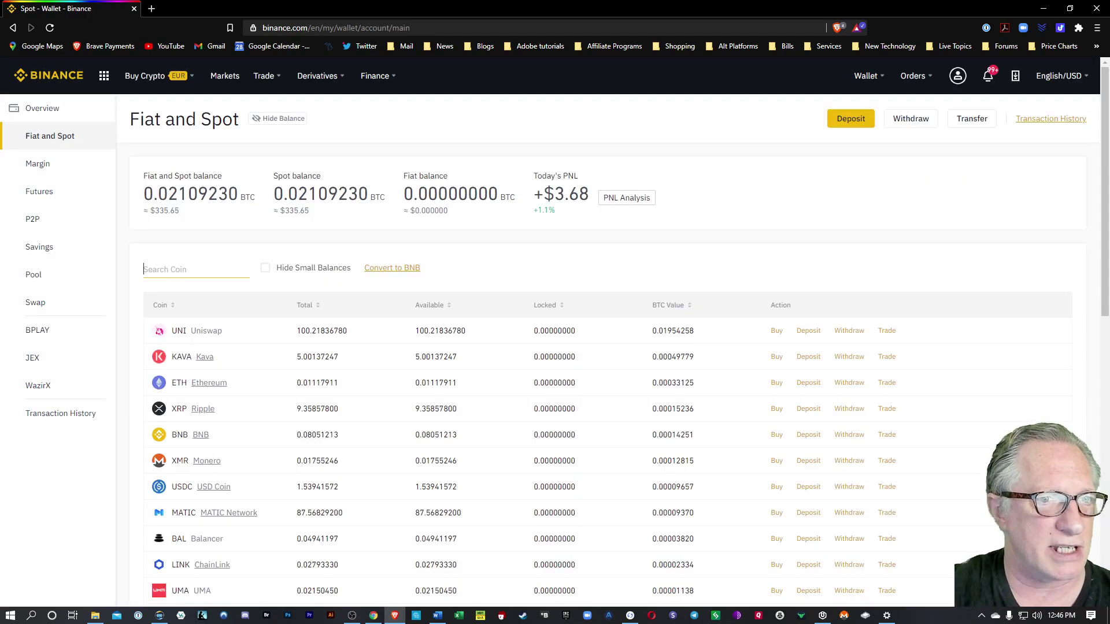
pyautogui.write('btc')
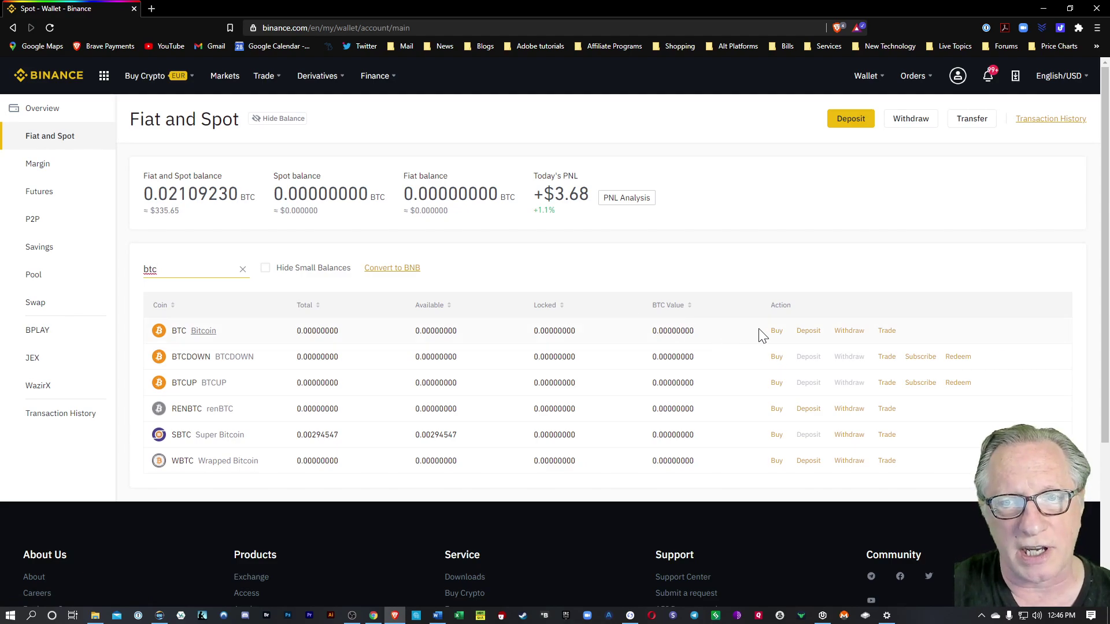
pyautogui.click(849, 331)
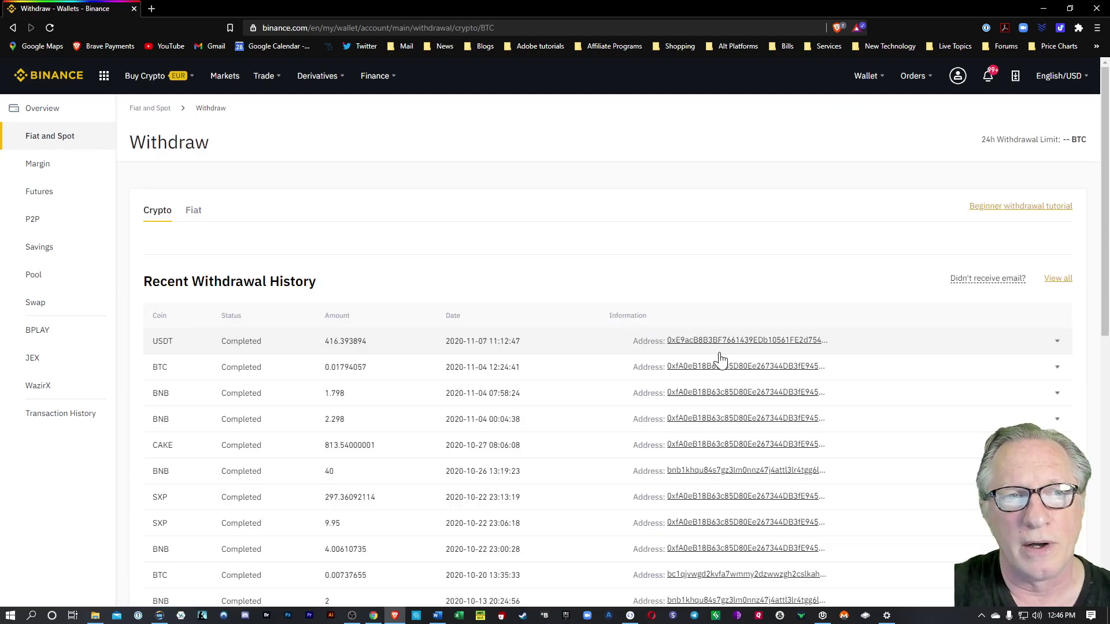
# Step: Set the withdrawal's transfer network to Binance Smart Chain (BSC)
pyautogui.scroll(-1, 734, 347)
pyautogui.scroll(-2, 734, 347)
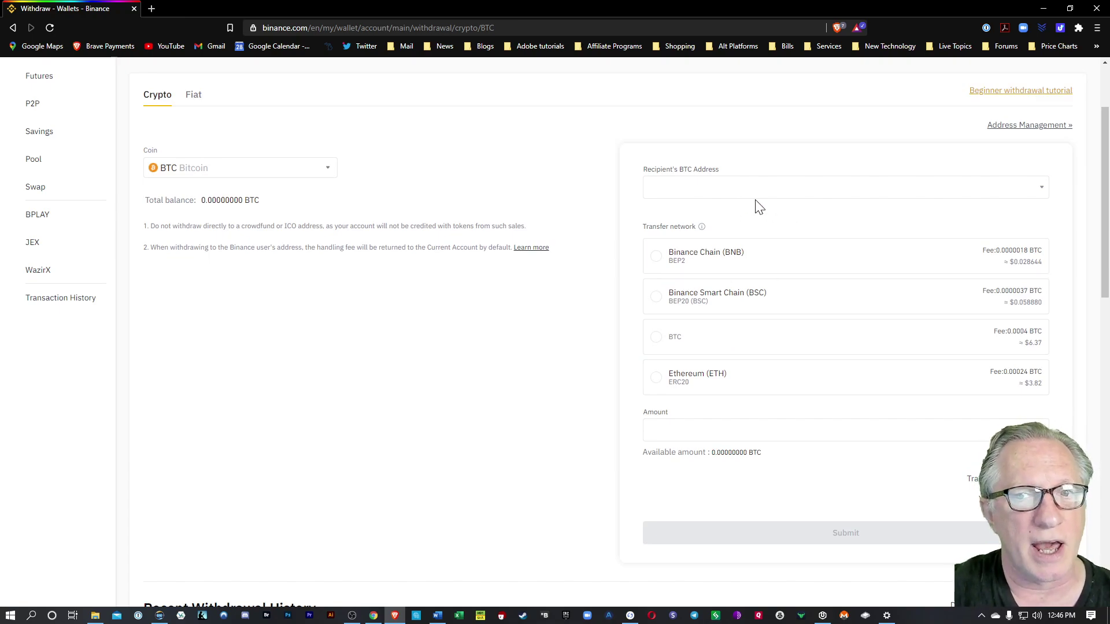
pyautogui.click(655, 262)
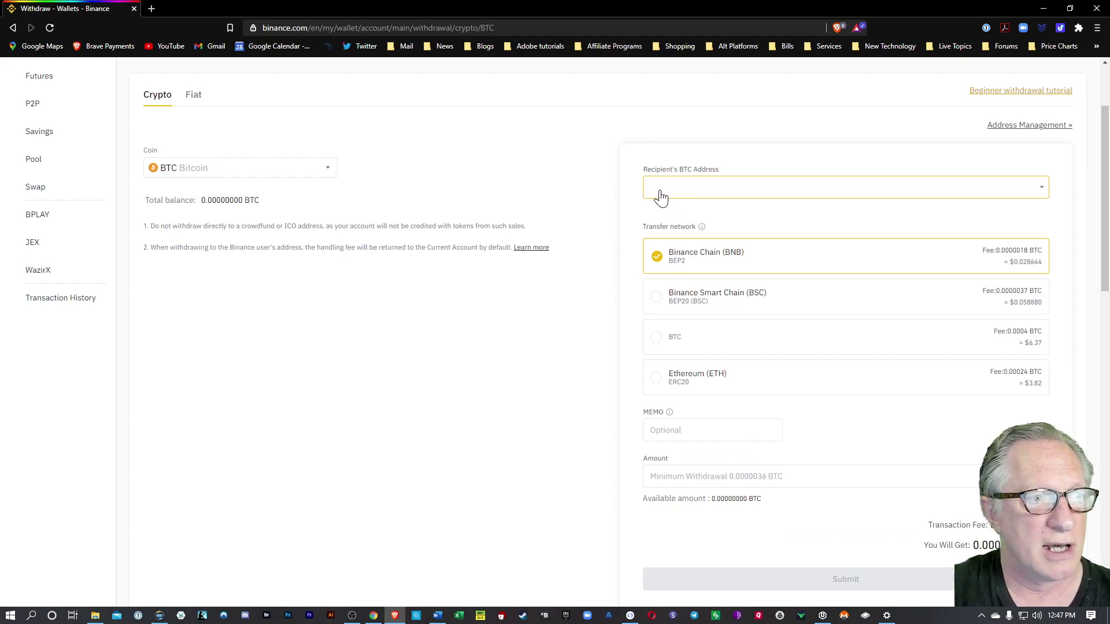
pyautogui.click(660, 296)
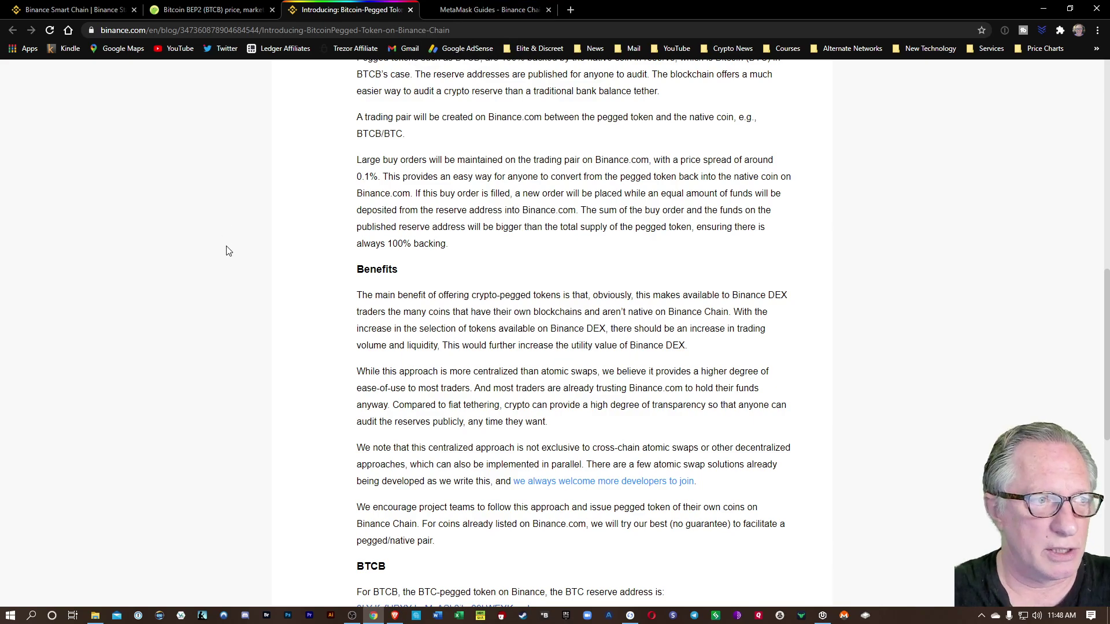
pyautogui.scroll(10, 227, 251)
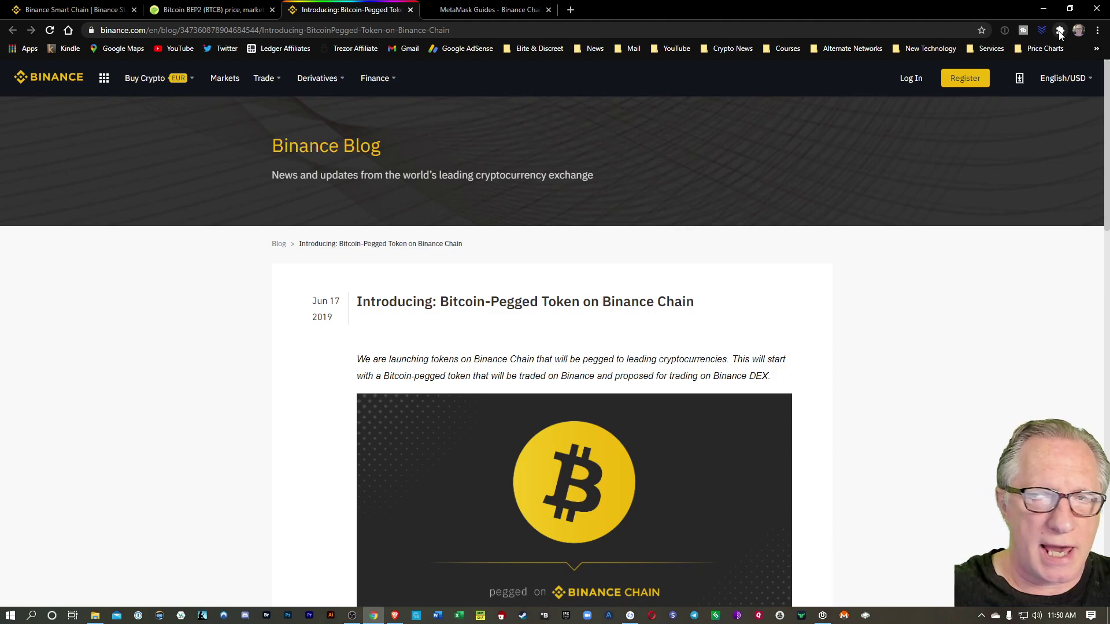
# Step: Switch MetaMask to Binance Smart Chain and review its 0.7481 BNB, Cake, SYRUP and ALPHA assets
pyautogui.click(1060, 32)
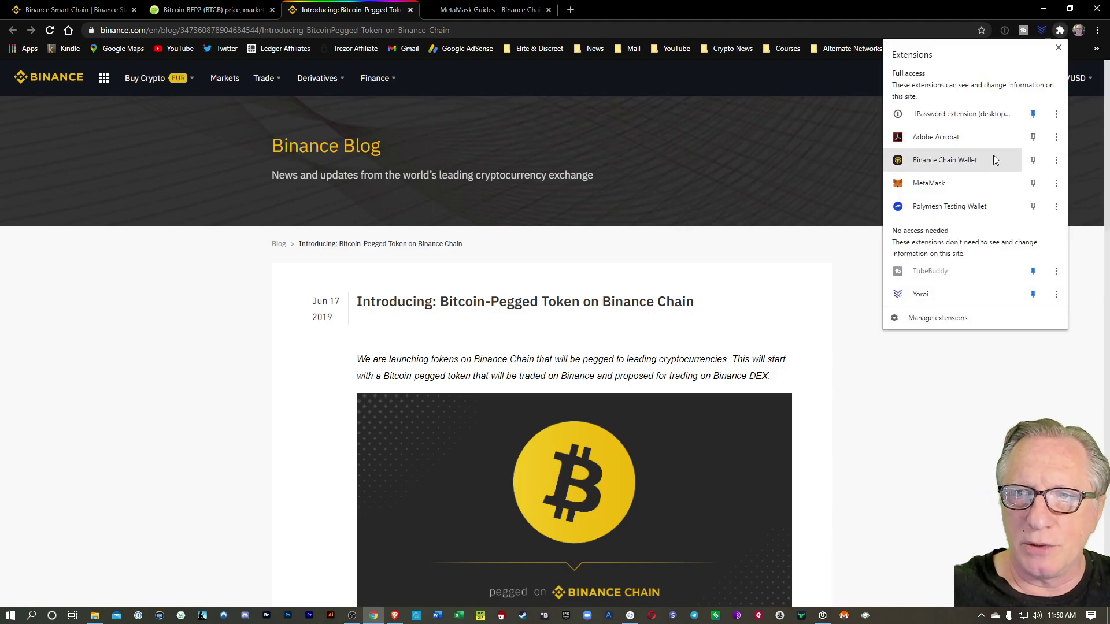
pyautogui.click(976, 181)
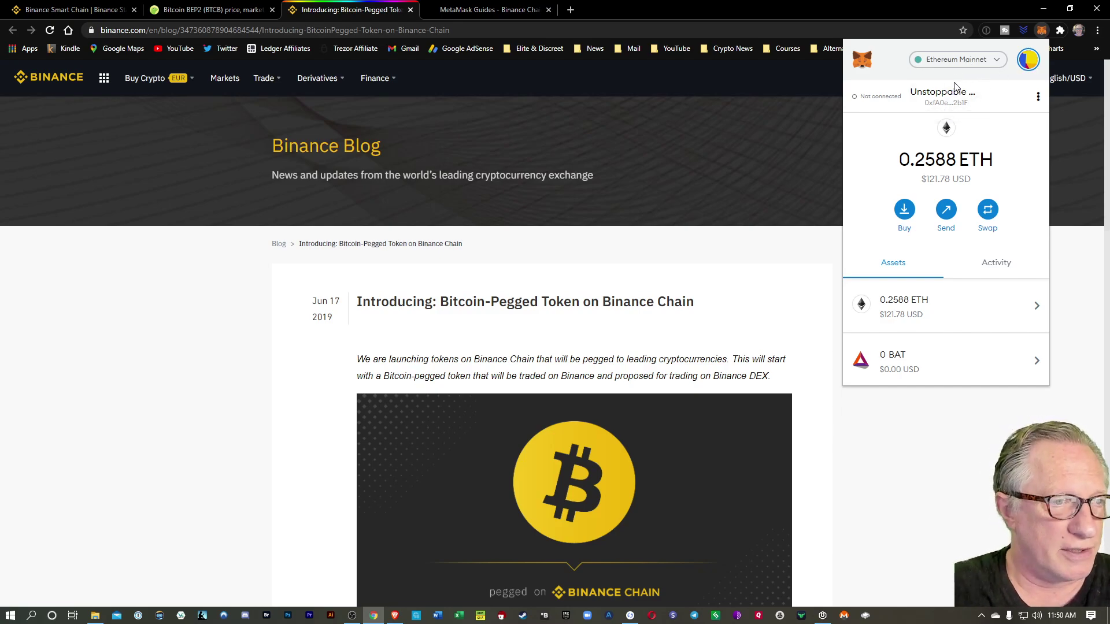
pyautogui.click(997, 62)
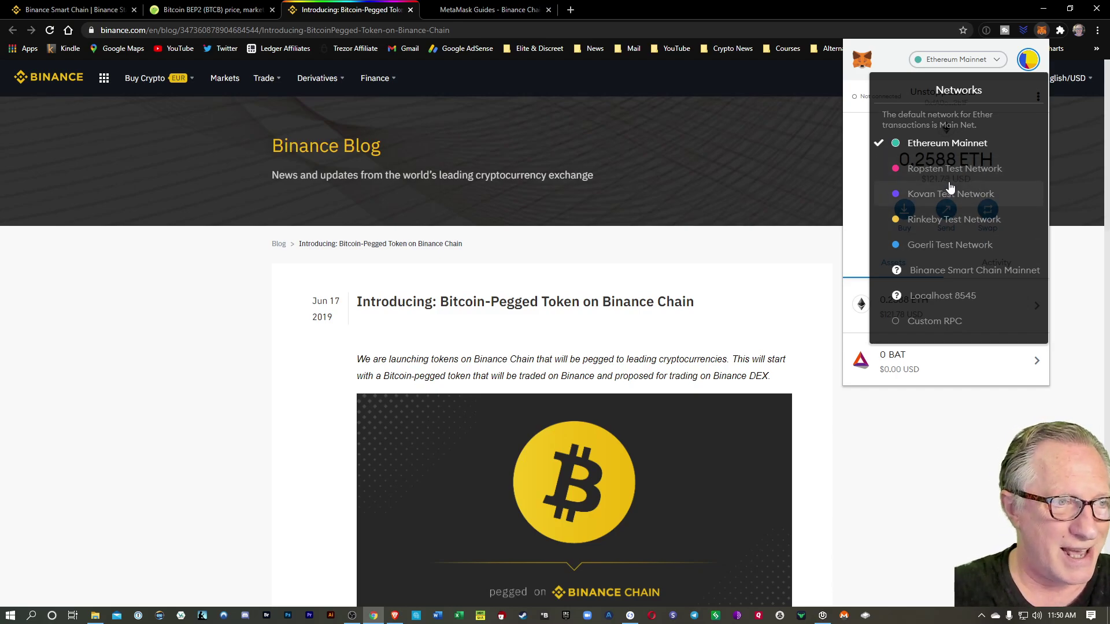
pyautogui.click(938, 271)
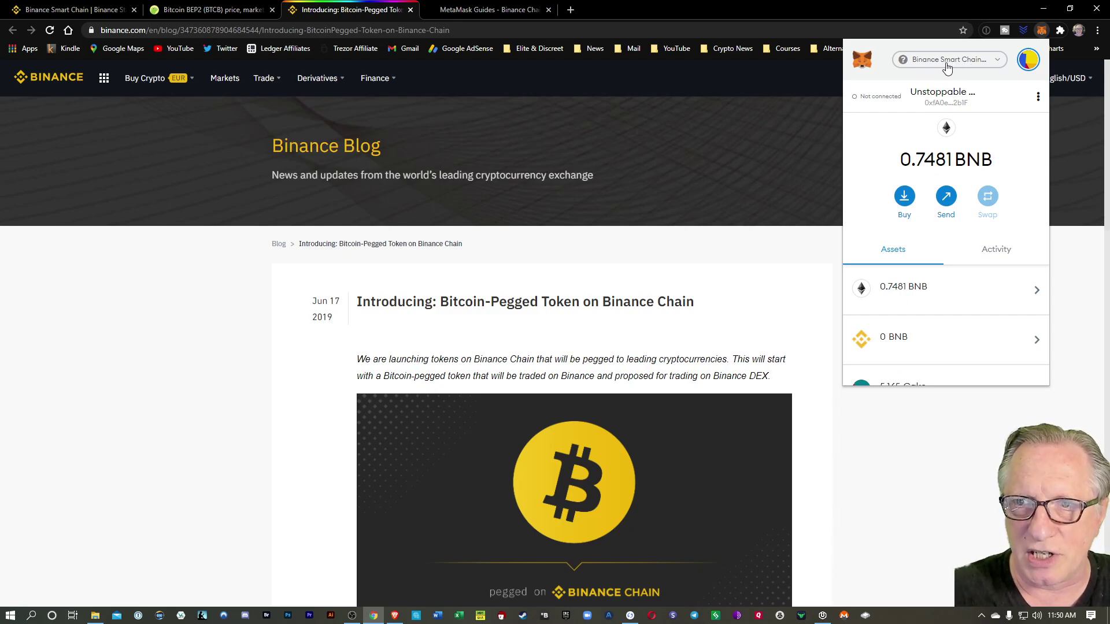
pyautogui.scroll(-1, 914, 290)
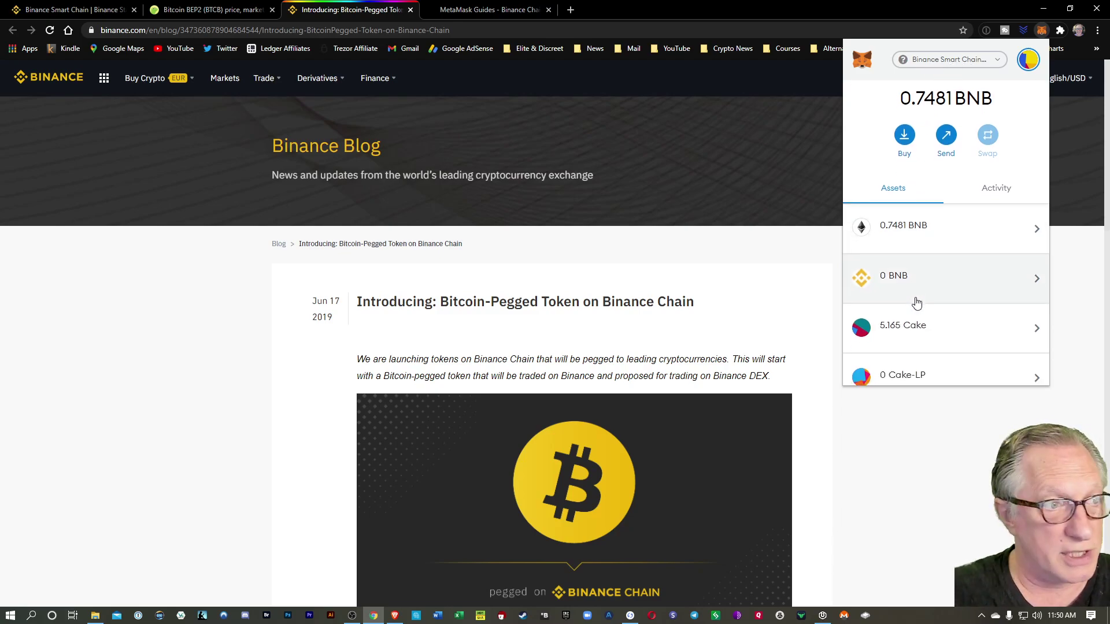
pyautogui.scroll(-3, 916, 301)
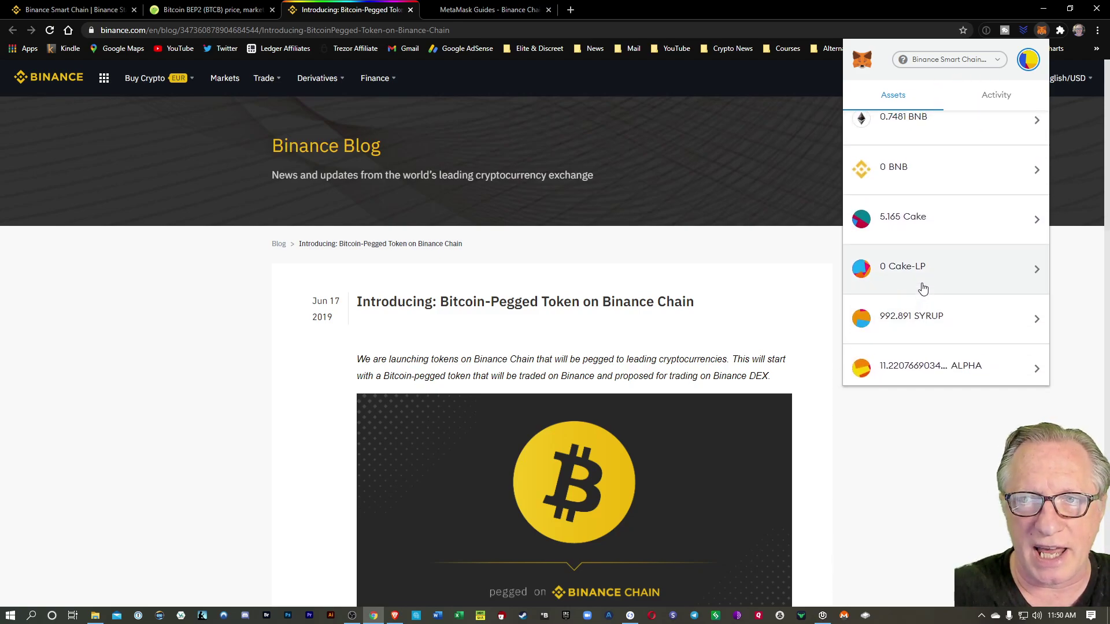
pyautogui.scroll(3, 923, 290)
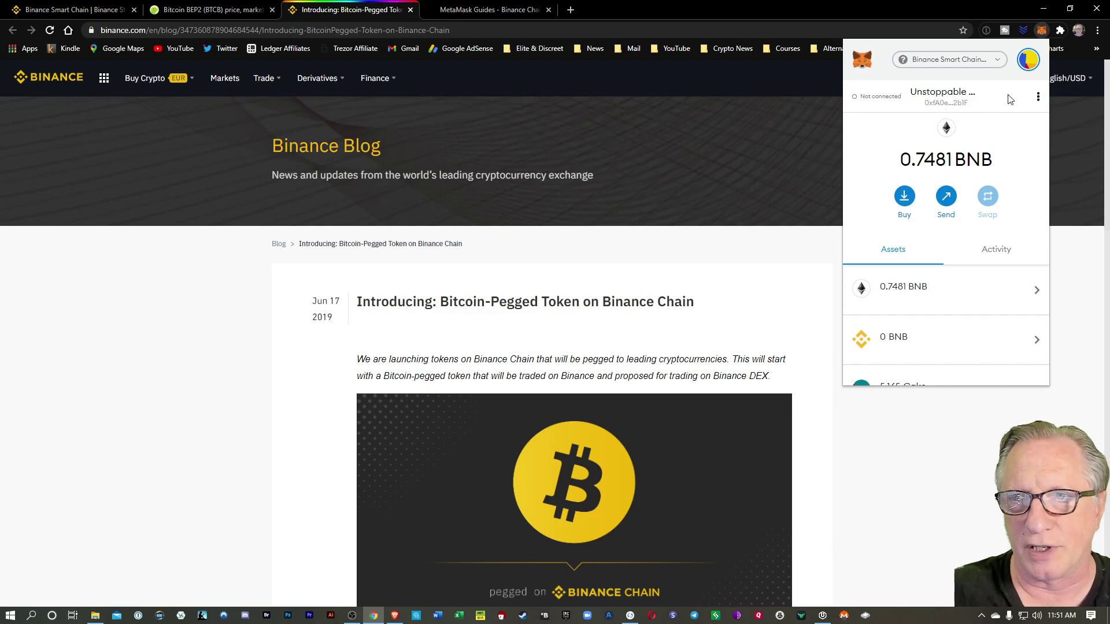
# Step: Go to the Networks page in MetaMask's settings
pyautogui.click(1029, 61)
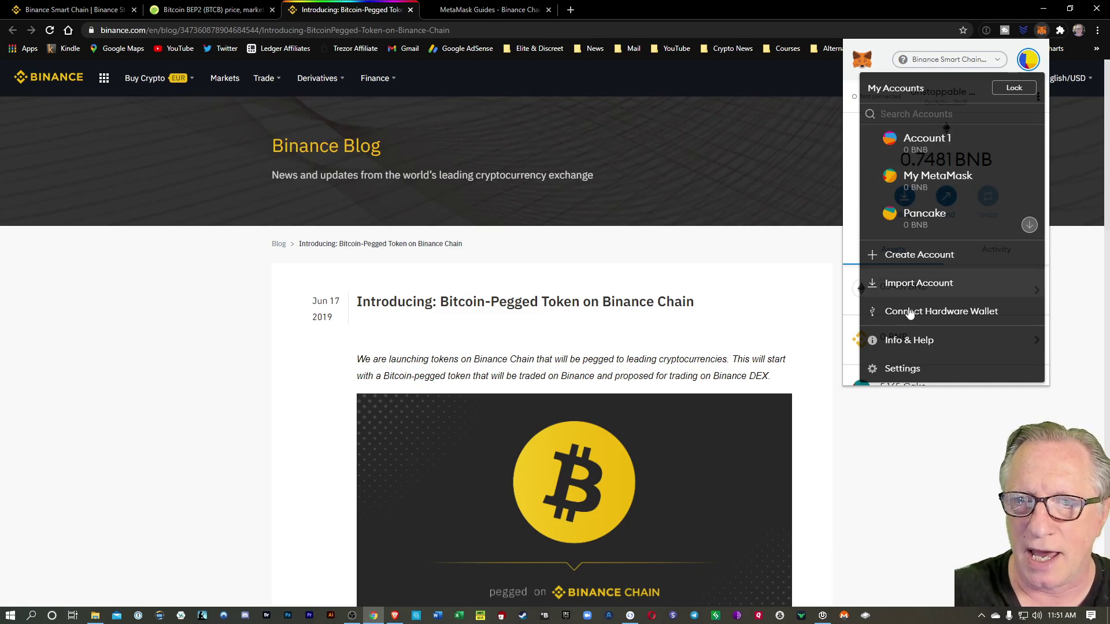
pyautogui.click(927, 373)
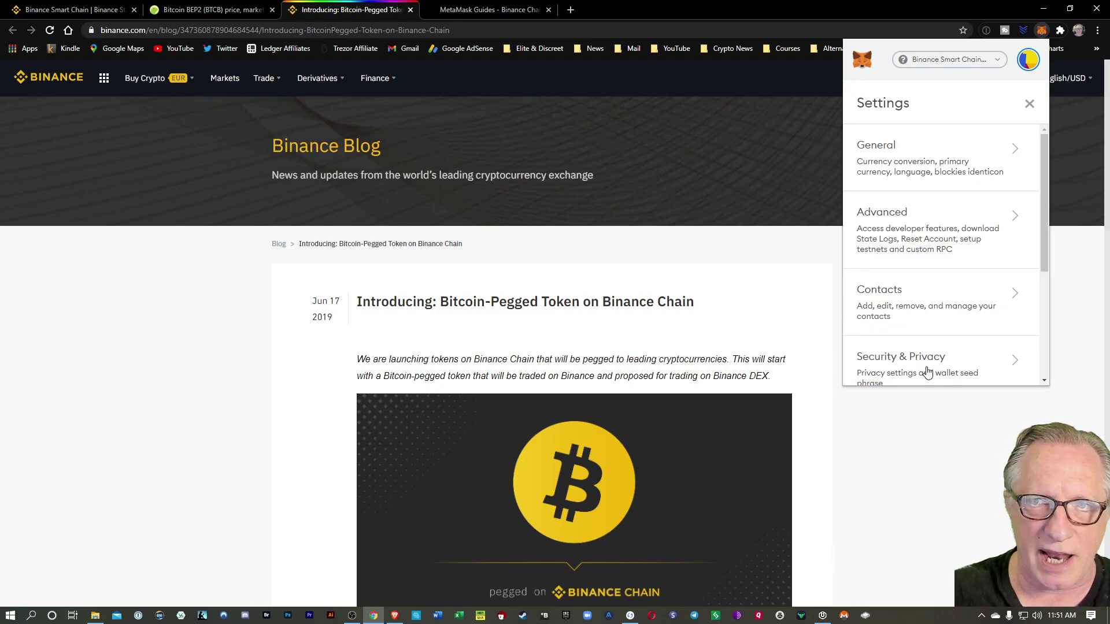
pyautogui.scroll(-2, 937, 231)
pyautogui.scroll(-2, 938, 231)
pyautogui.click(901, 298)
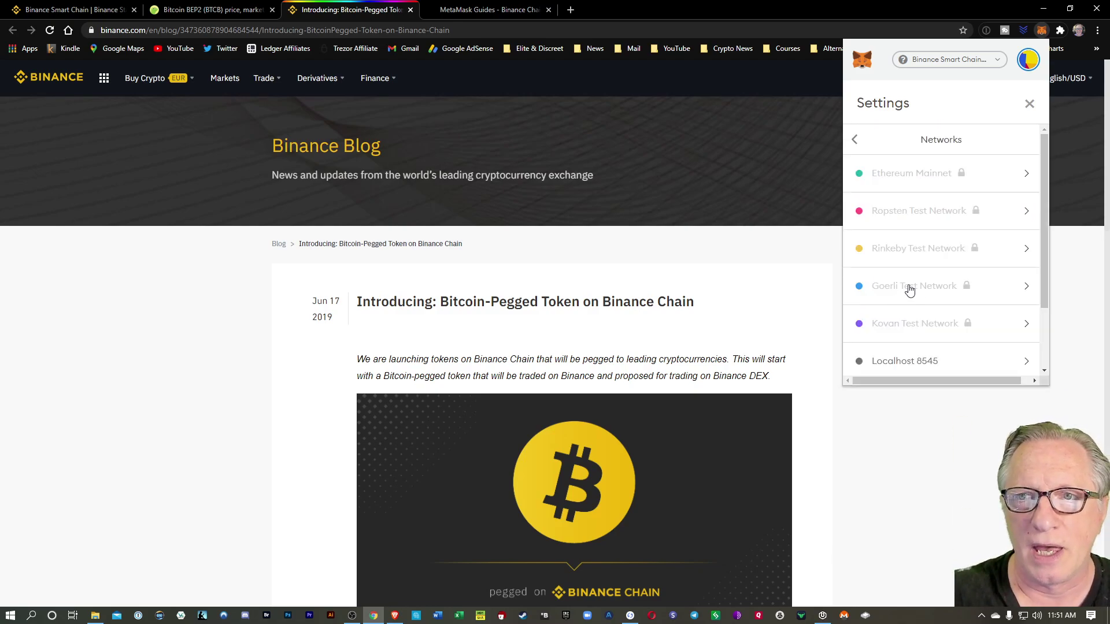
pyautogui.scroll(-1, 912, 281)
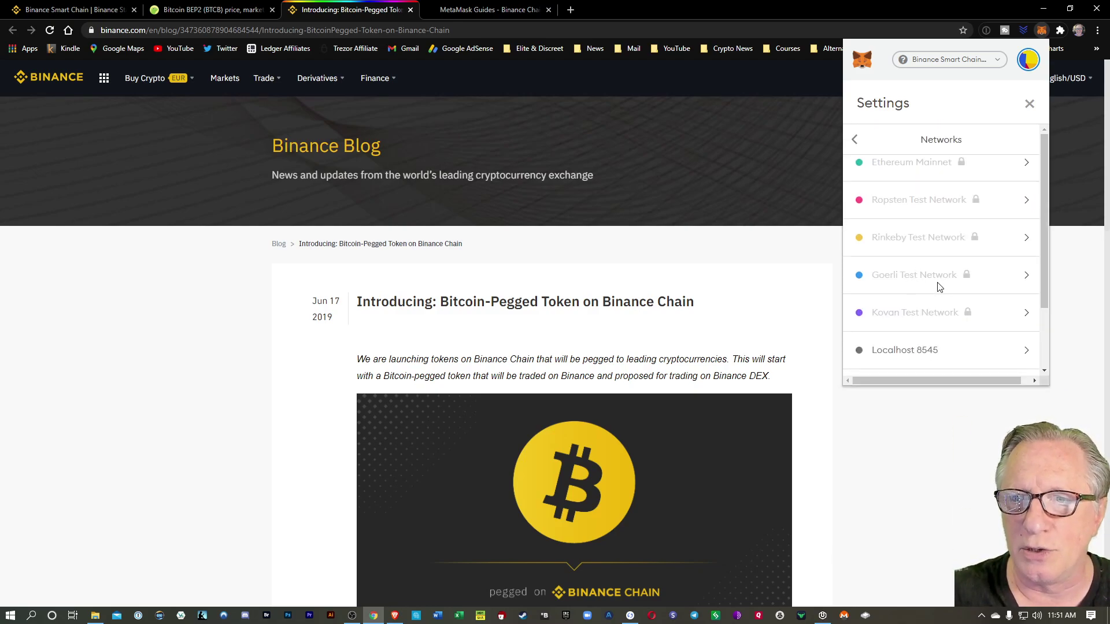
pyautogui.scroll(-3, 941, 287)
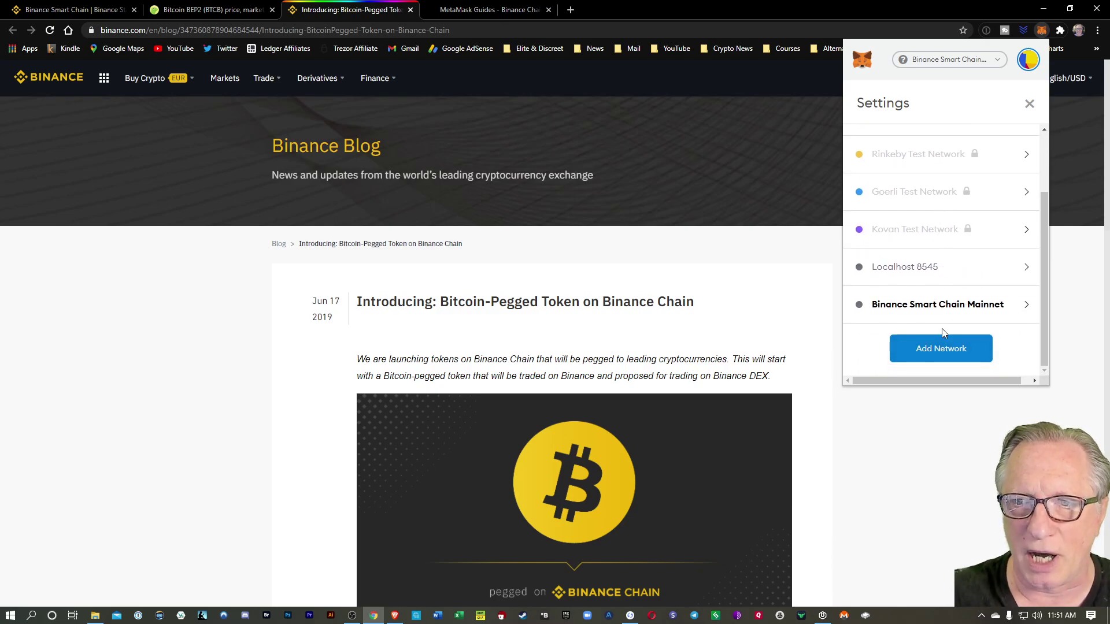
# Step: Add a new network named 'Binance Smart Chain Mainnet', then bring up the MetaMask Guides page
pyautogui.click(943, 350)
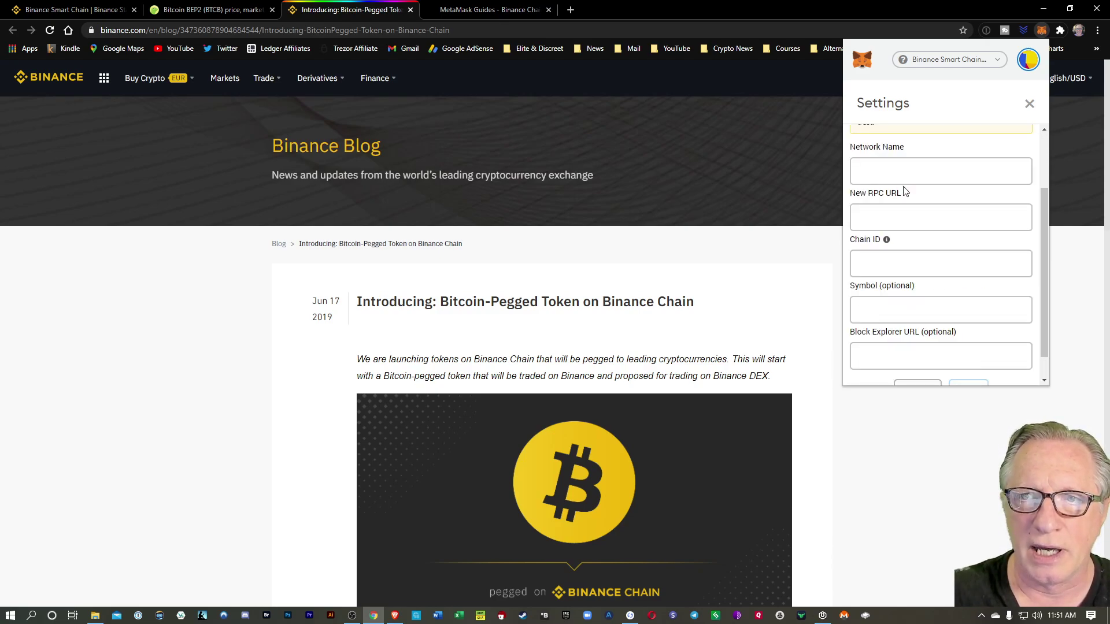
pyautogui.click(899, 176)
pyautogui.click(908, 199)
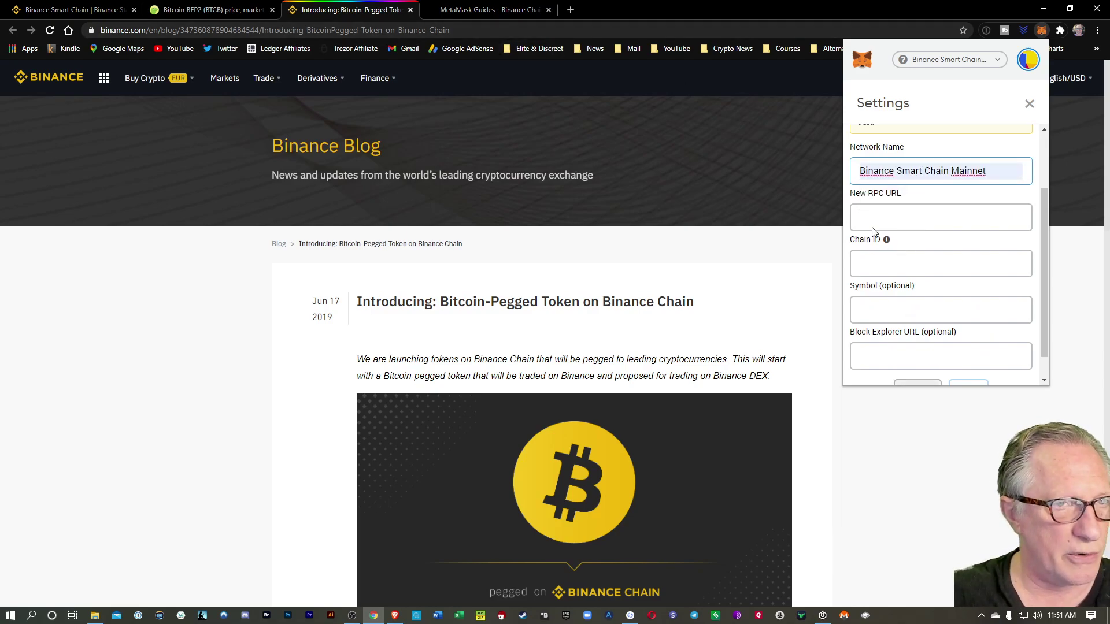
pyautogui.click(491, 9)
# Step: Find the guide's Mainnet settings and select the chain ID 56 and symbol BNB
pyautogui.scroll(-6, 499, 275)
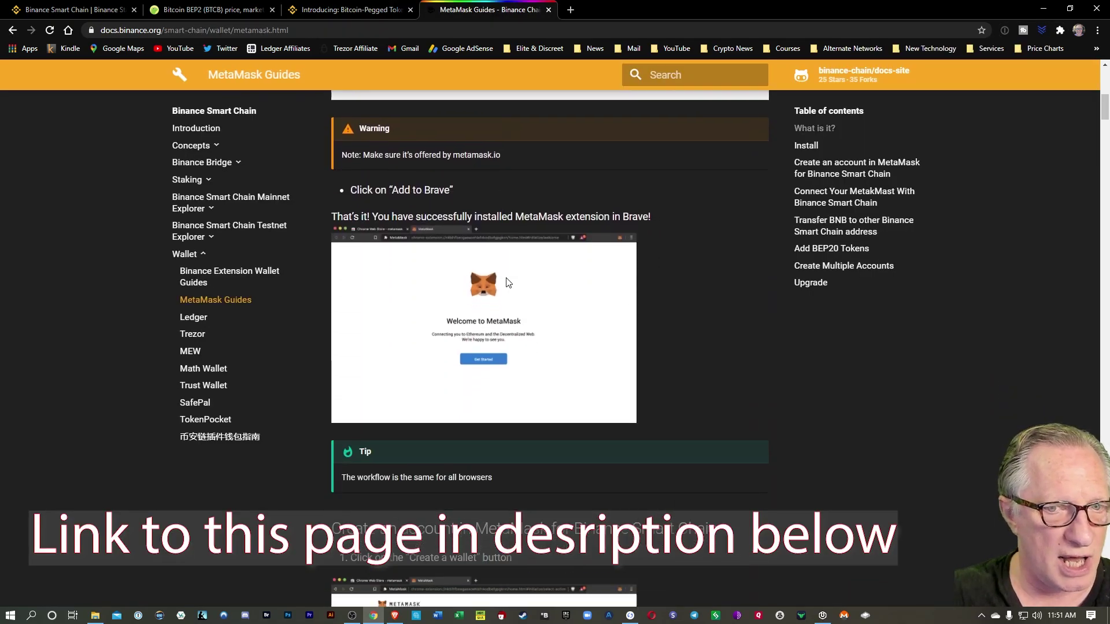
pyautogui.scroll(-15, 509, 282)
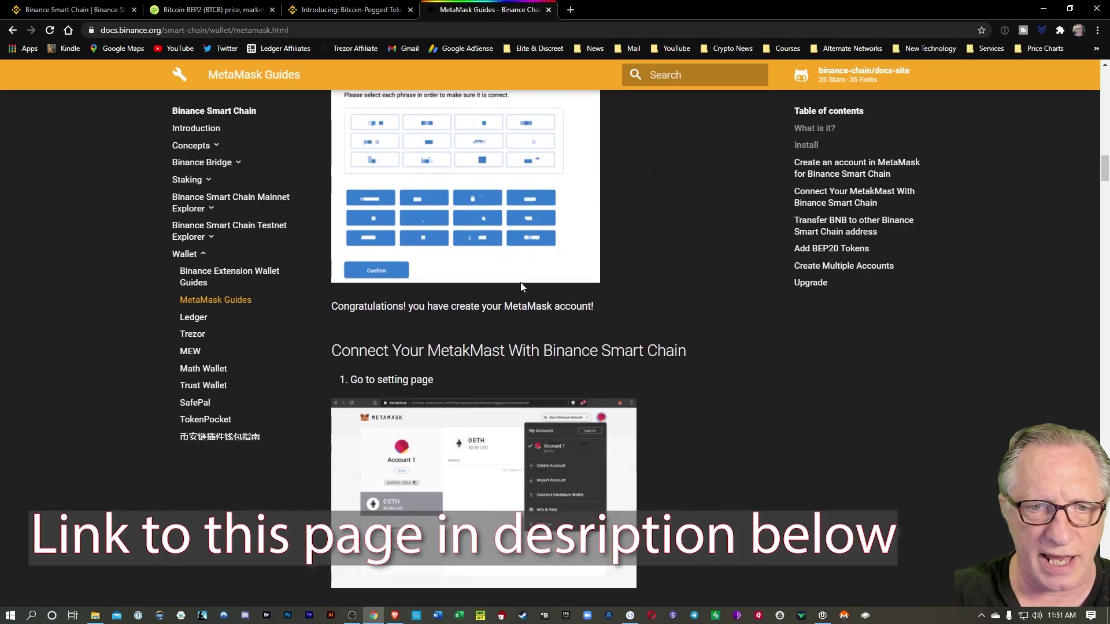
pyautogui.scroll(-15, 521, 287)
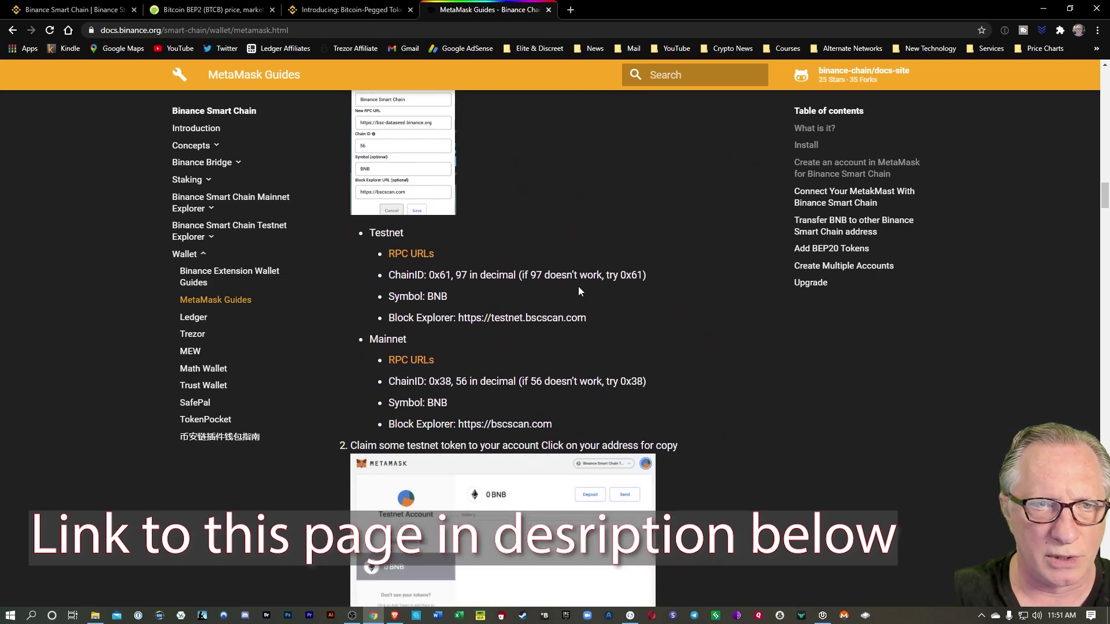
pyautogui.doubleClick(379, 340)
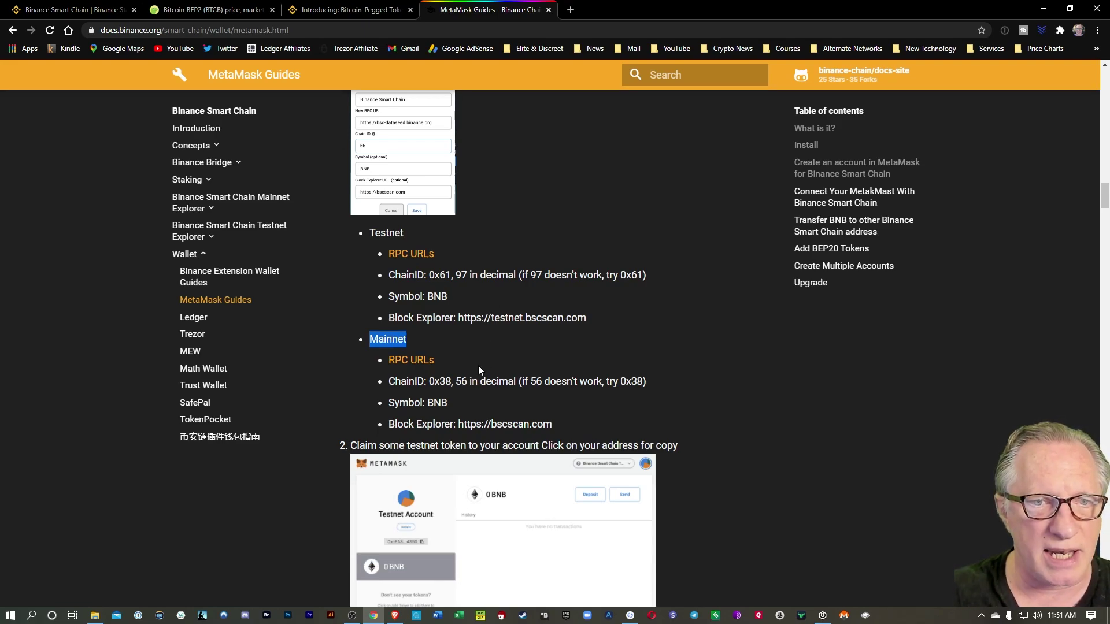
pyautogui.scroll(-1, 476, 389)
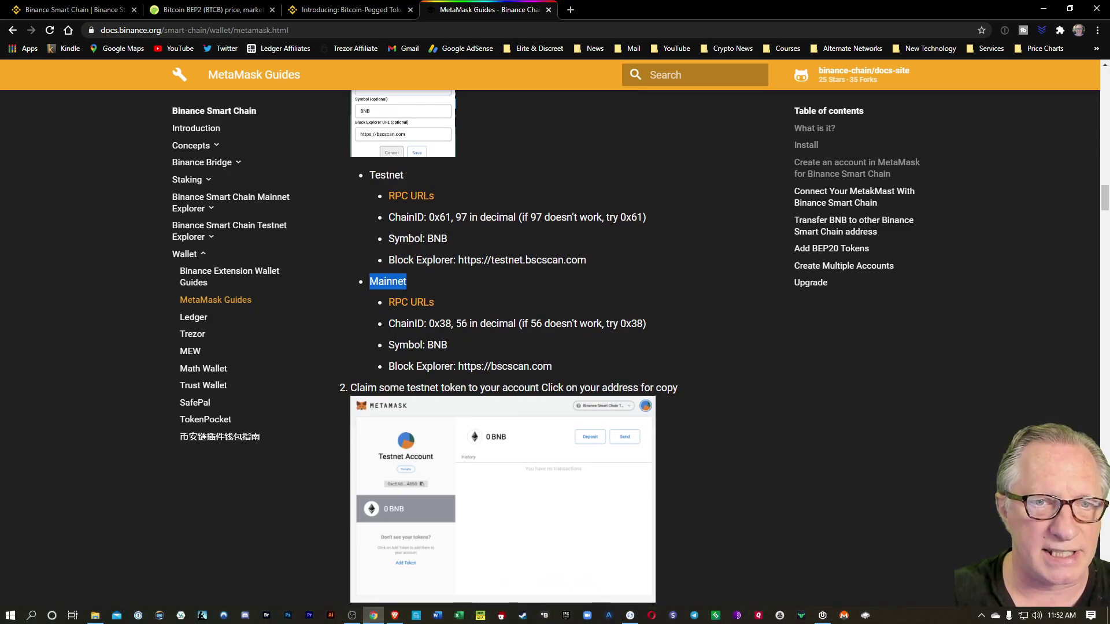
pyautogui.moveTo(456, 324); pyautogui.dragTo(466, 323)
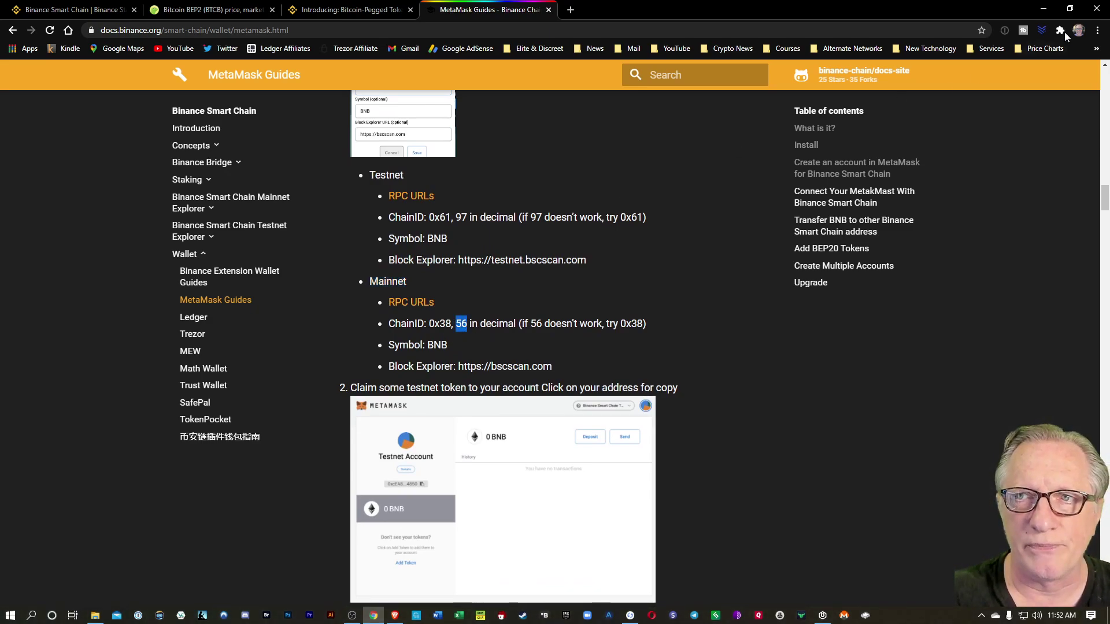
pyautogui.moveTo(429, 345); pyautogui.dragTo(555, 372)
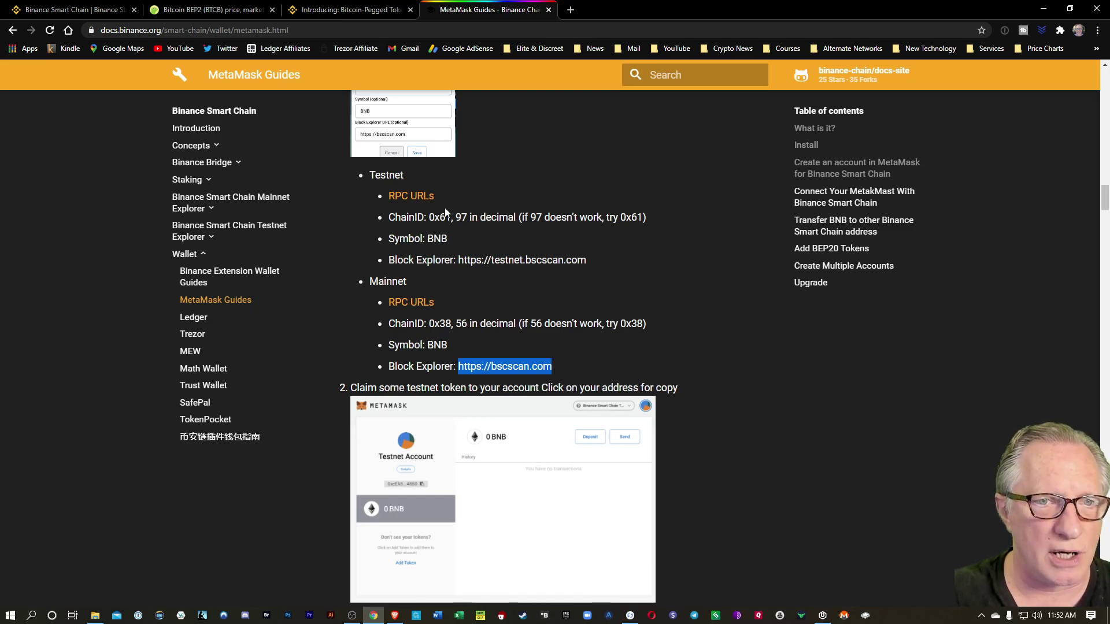
# Step: Look up the Mainnet RPC endpoints in a separate tab, then reopen MetaMask's network settings
pyautogui.rightClick(403, 305)
pyautogui.click(428, 312)
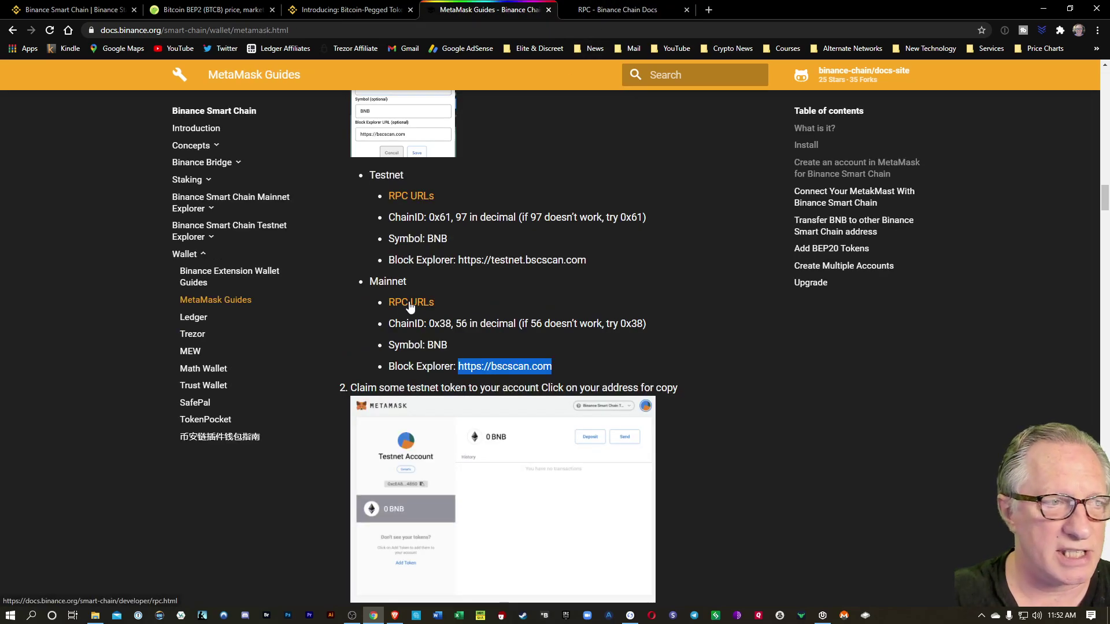
pyautogui.click(626, 11)
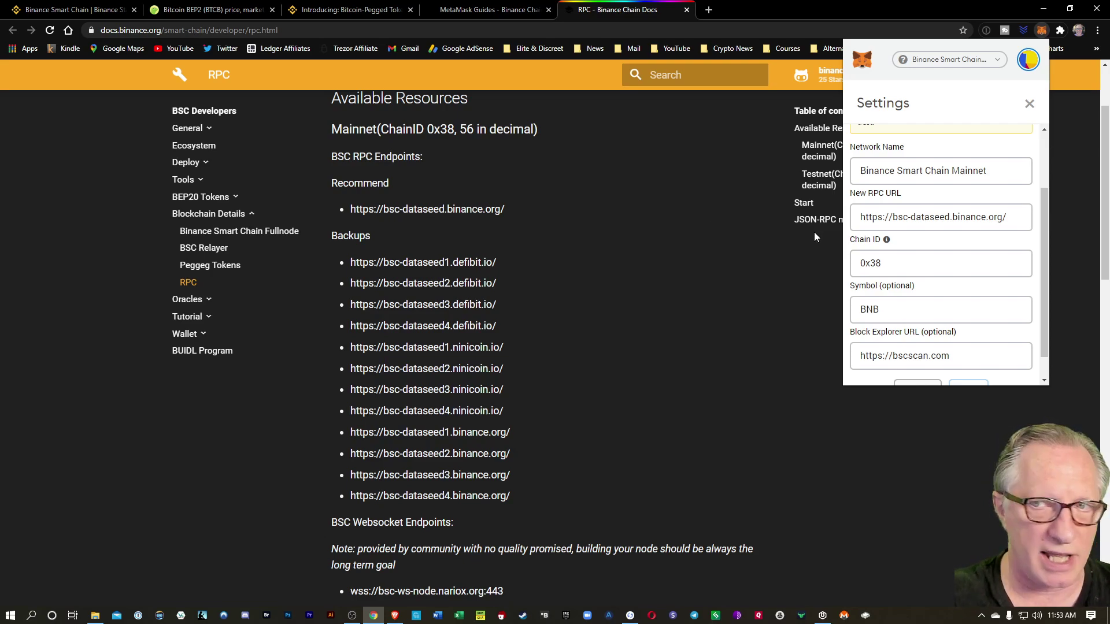
pyautogui.scroll(-1, 902, 254)
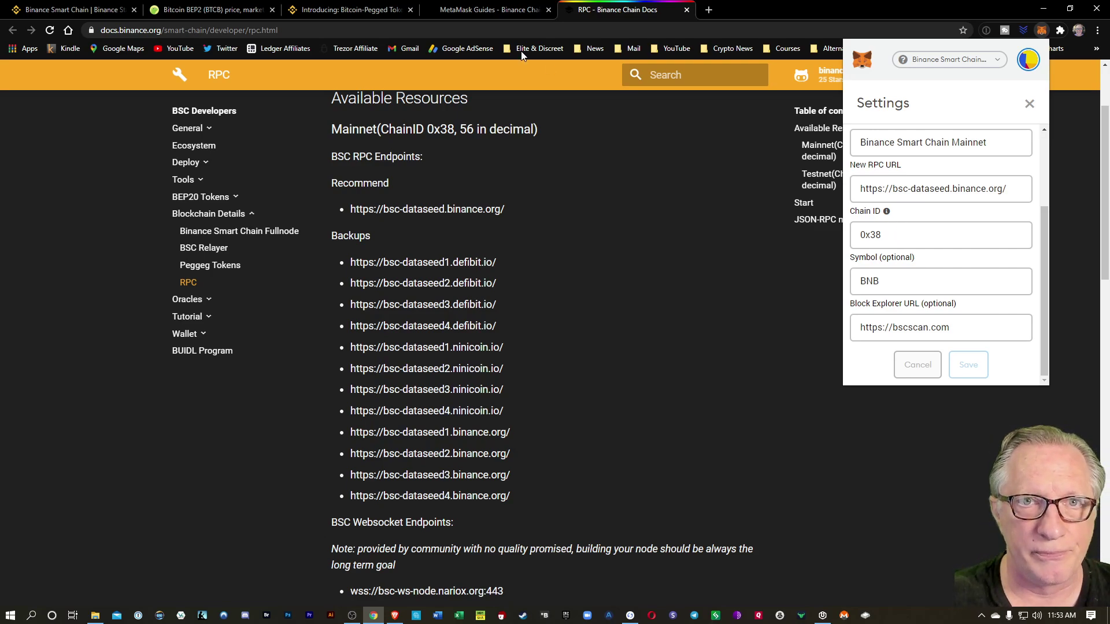
pyautogui.click(485, 9)
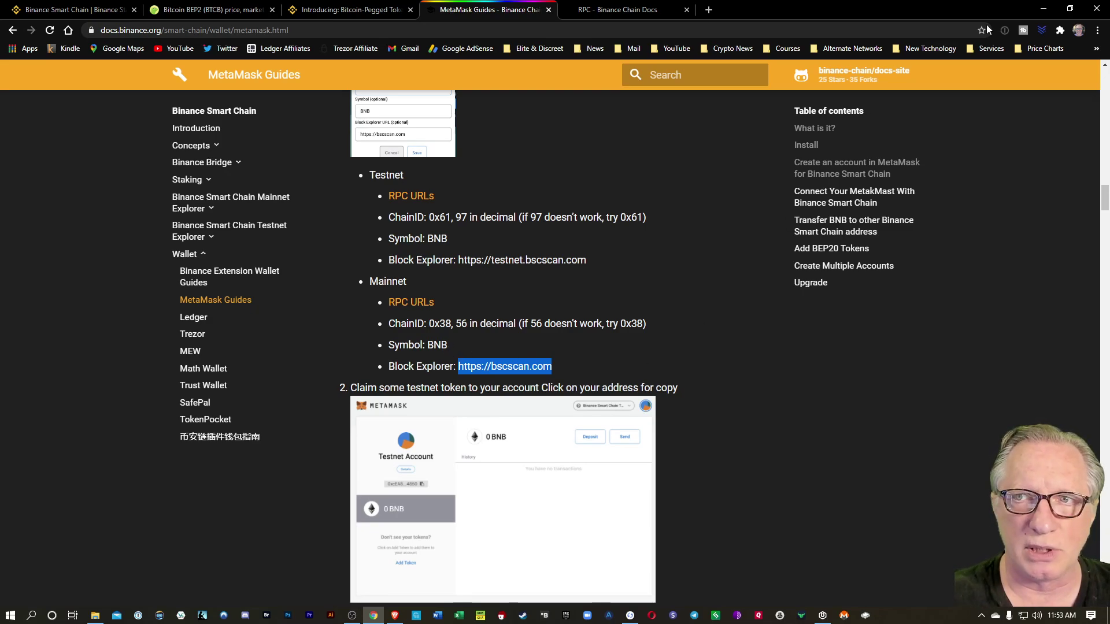
pyautogui.hotkey('alt', 'shift', 'm')
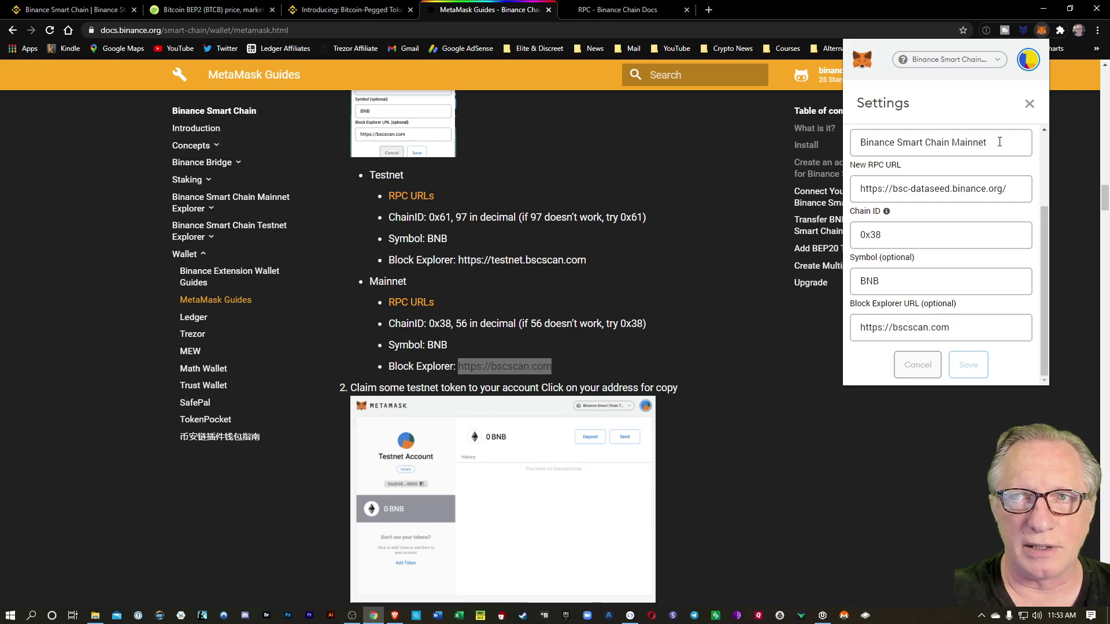
# Step: Keep Binance Smart Chain Mainnet as MetaMask's active network and return to the Binance Bridge
pyautogui.click(1030, 104)
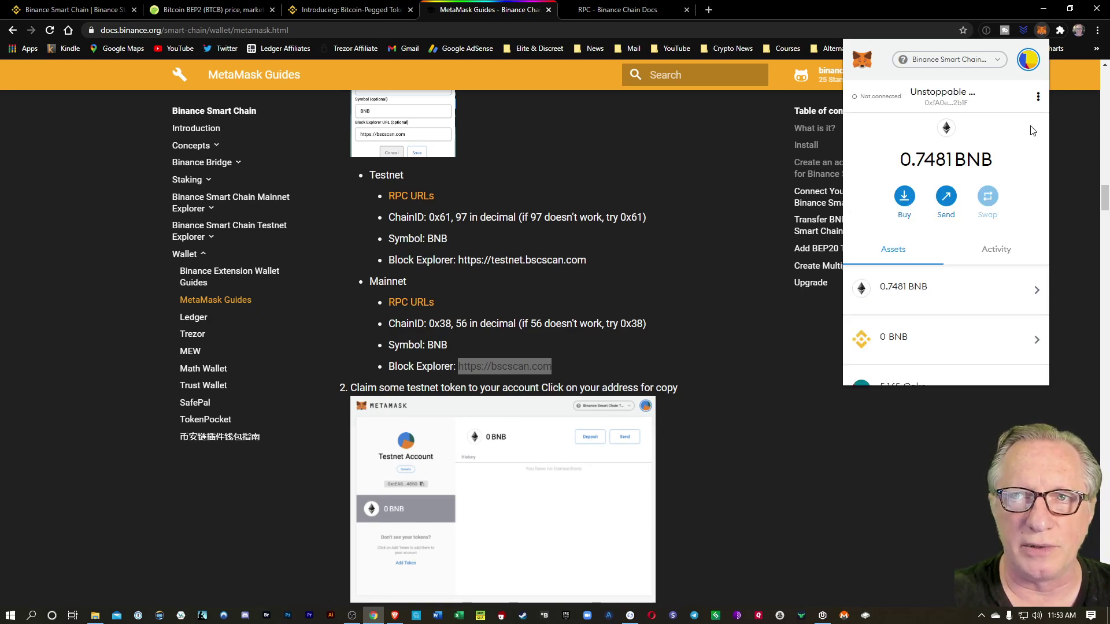
pyautogui.click(999, 58)
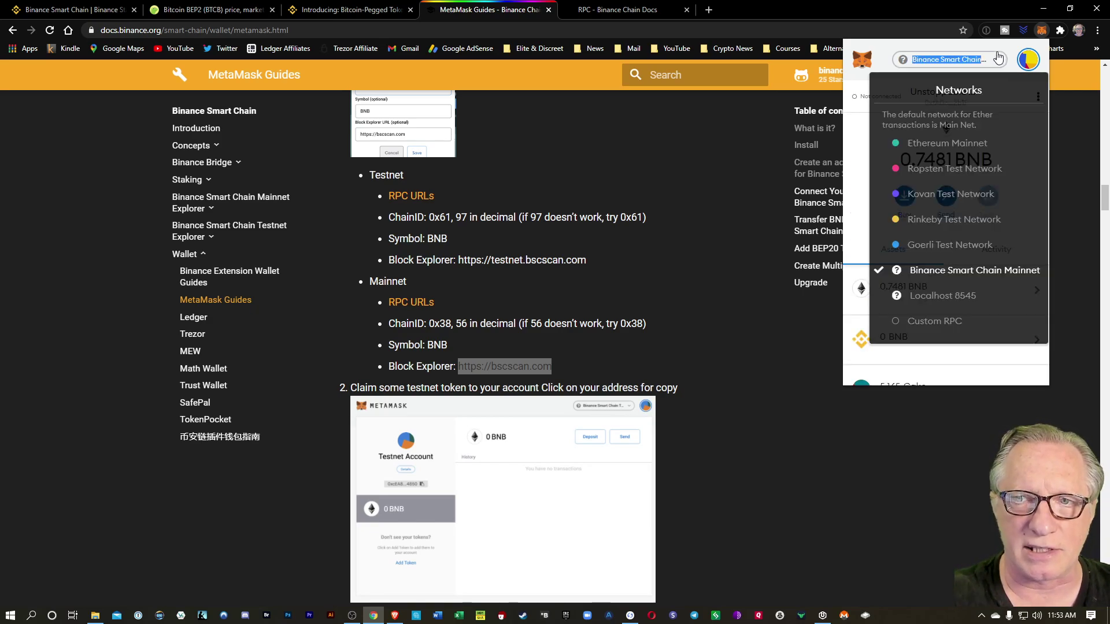
pyautogui.click(953, 272)
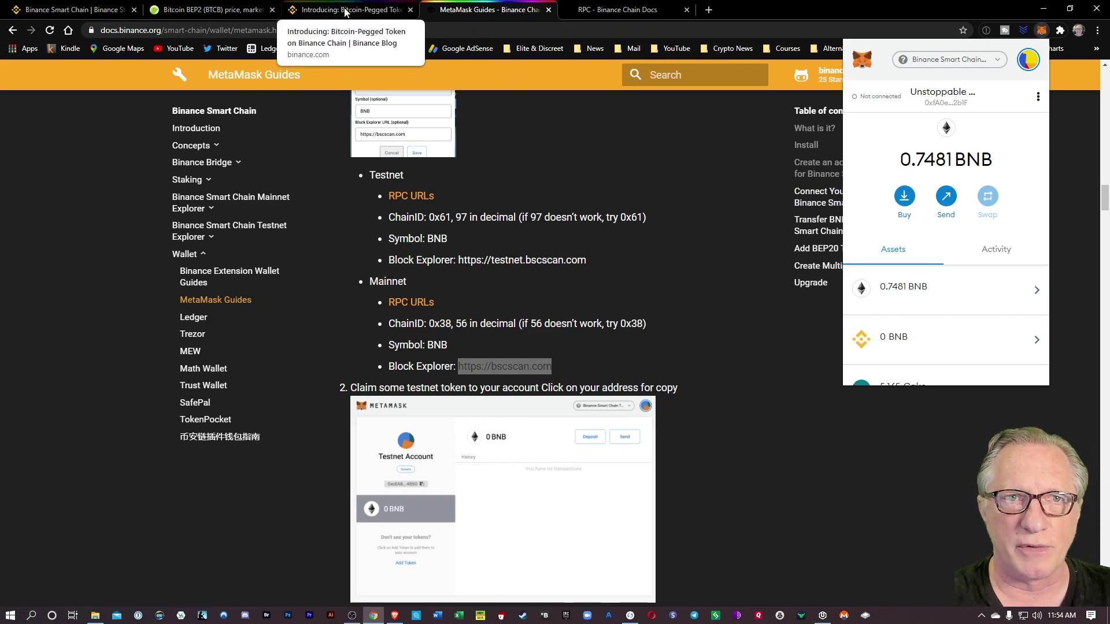
pyautogui.hotkey('ctrl', '1')
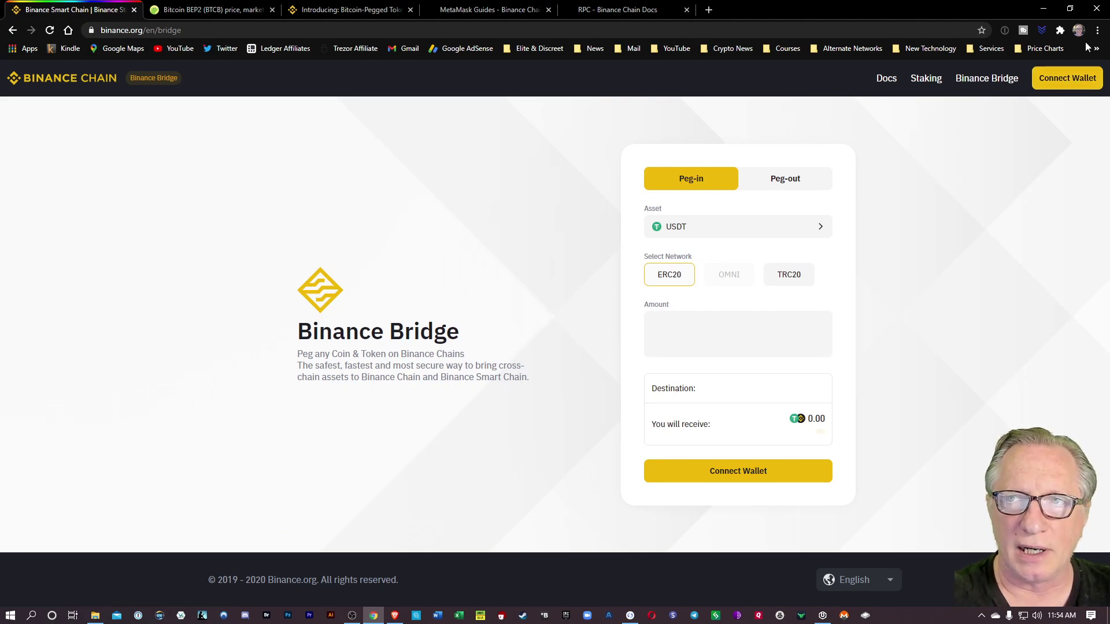
# Step: Pin the MetaMask extension and switch it to Ethereum Mainnet
pyautogui.click(1059, 30)
pyautogui.click(1032, 203)
pyautogui.click(995, 179)
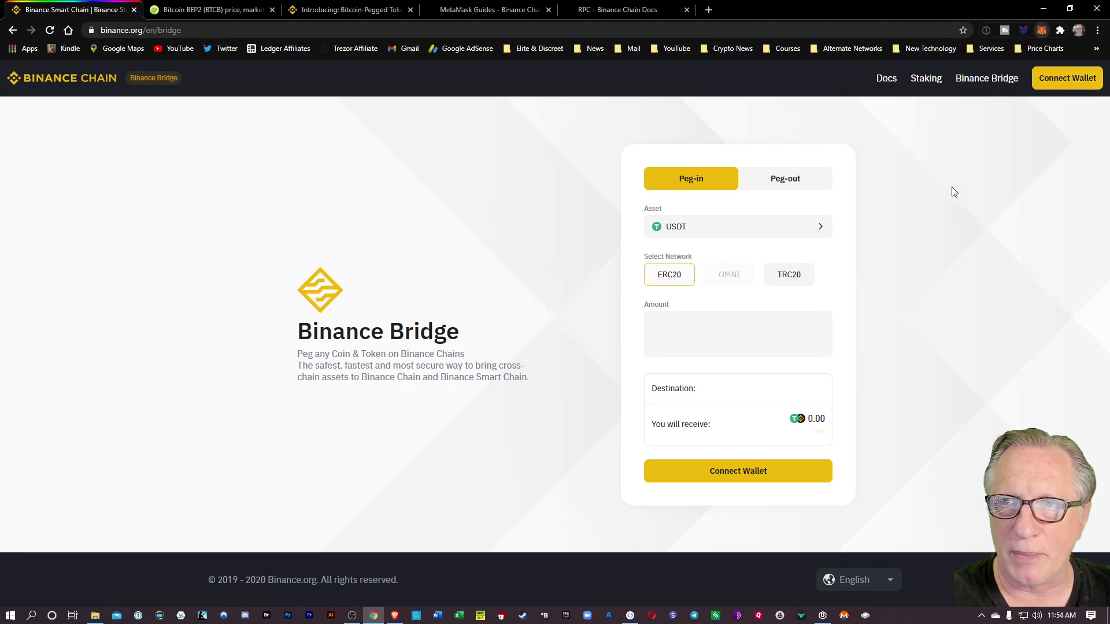
pyautogui.click(1042, 30)
pyautogui.click(999, 59)
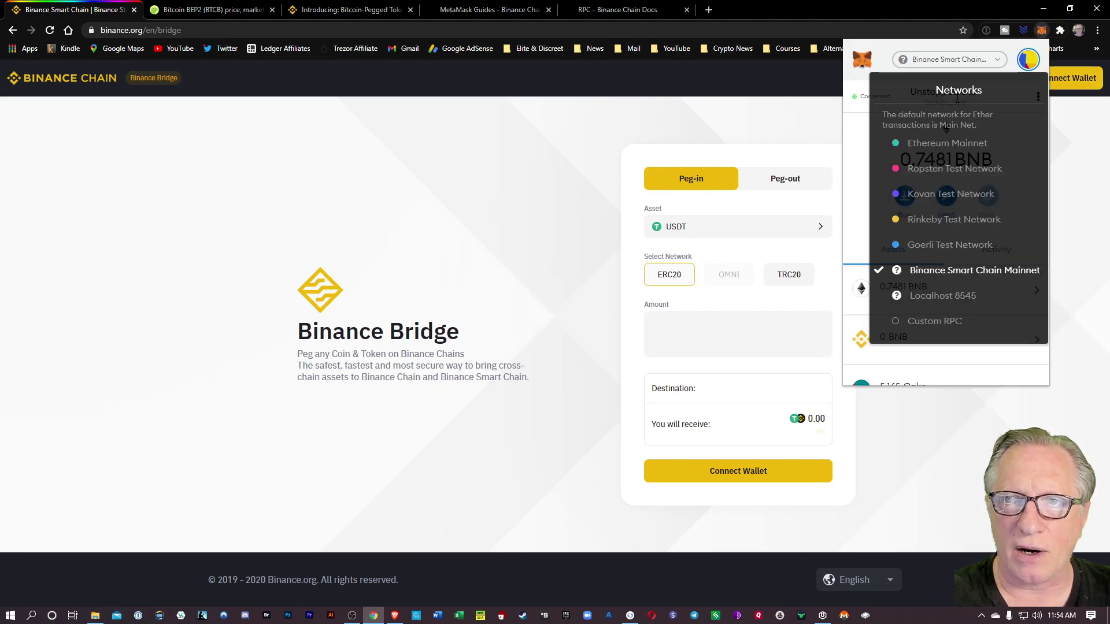
pyautogui.click(956, 146)
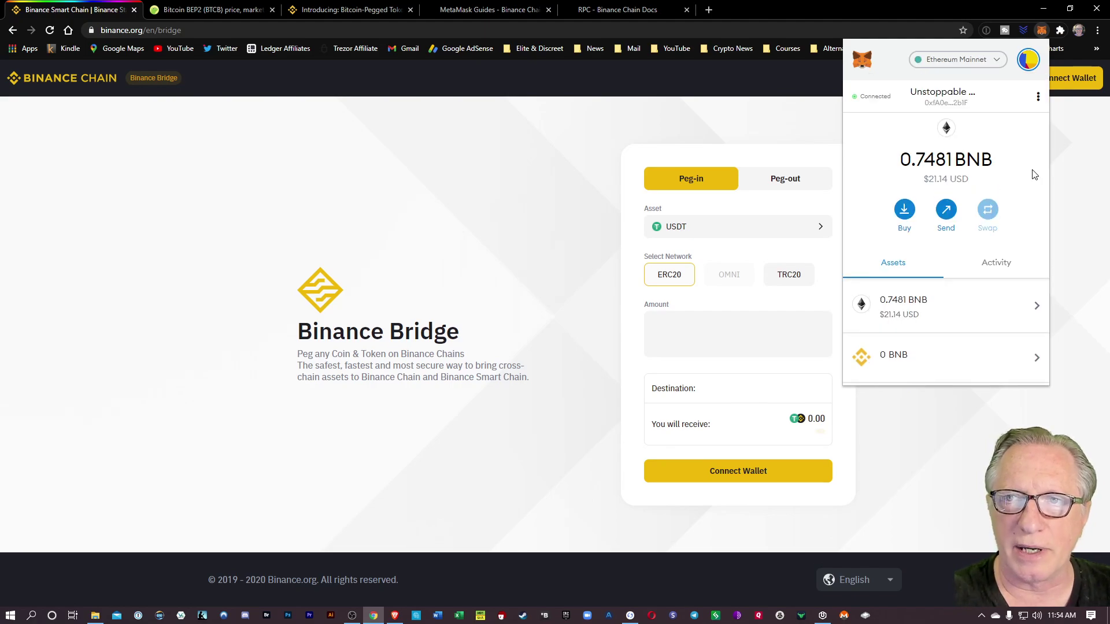
pyautogui.click(754, 129)
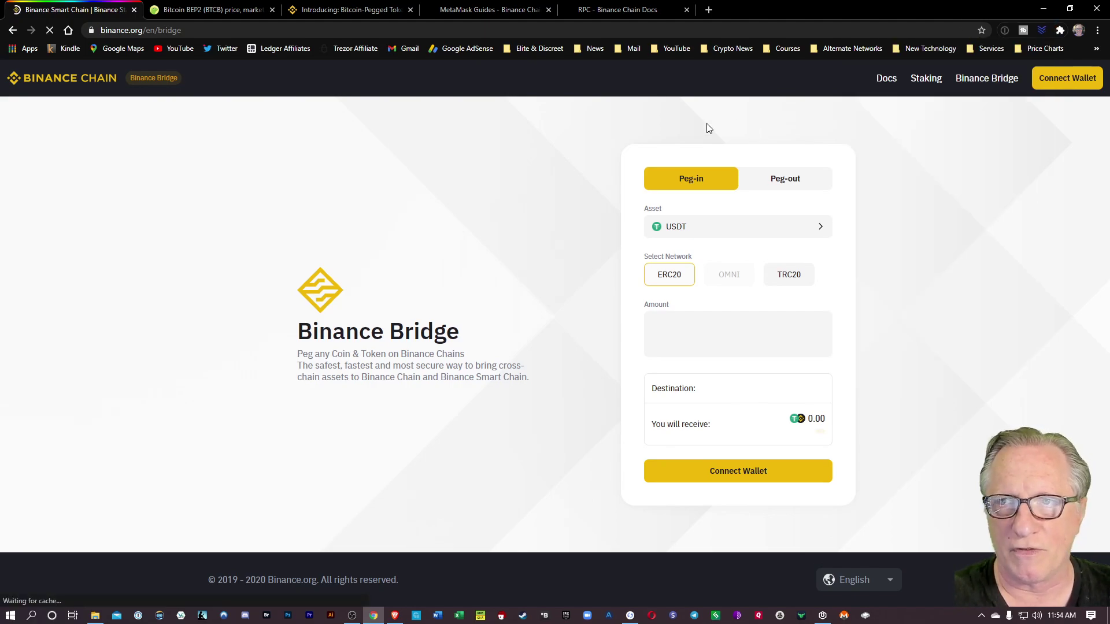
# Step: Attempt to connect MetaMask to the bridge, dismissing the connection prompt
pyautogui.click(1069, 87)
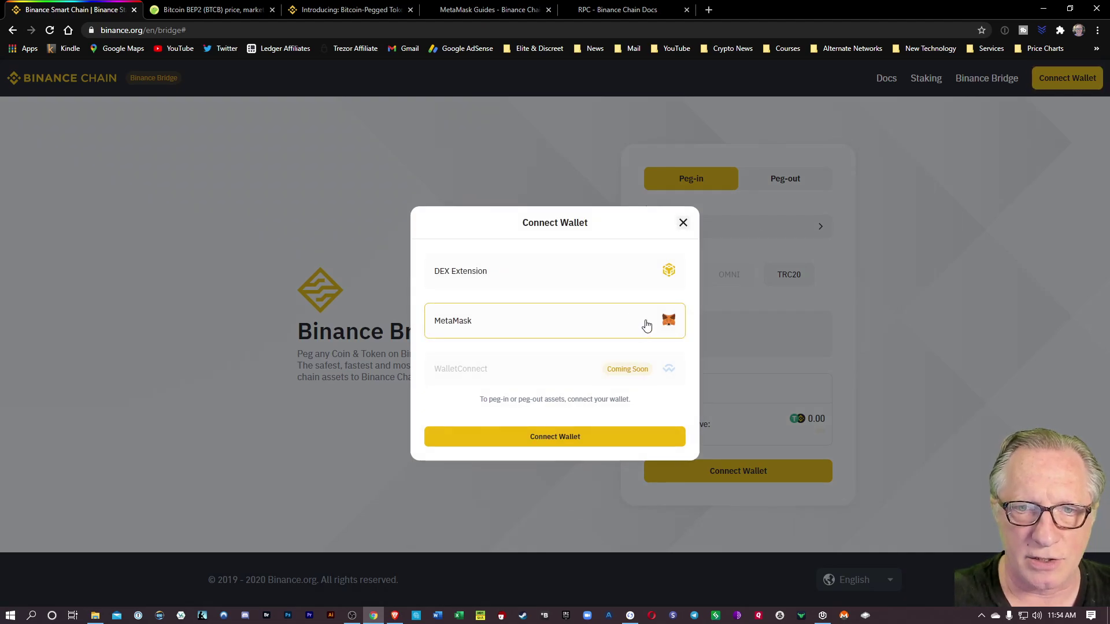
pyautogui.click(646, 325)
pyautogui.click(558, 440)
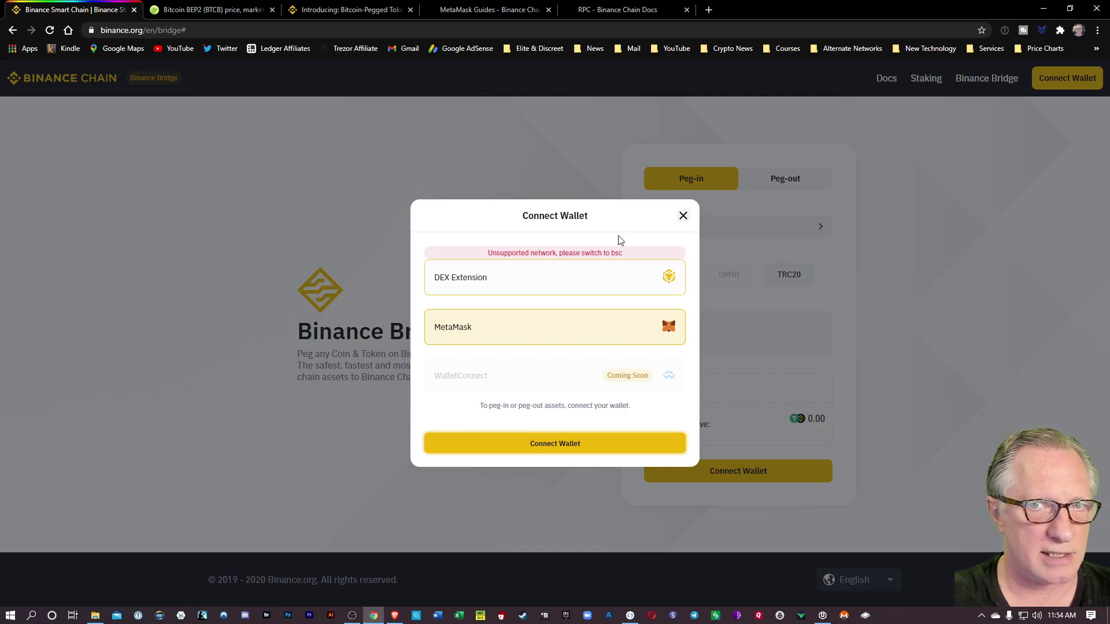
pyautogui.click(683, 215)
# Step: Switch MetaMask to Binance Smart Chain Mainnet and connect it to the bridge
pyautogui.click(1061, 30)
pyautogui.click(1013, 181)
pyautogui.click(1042, 30)
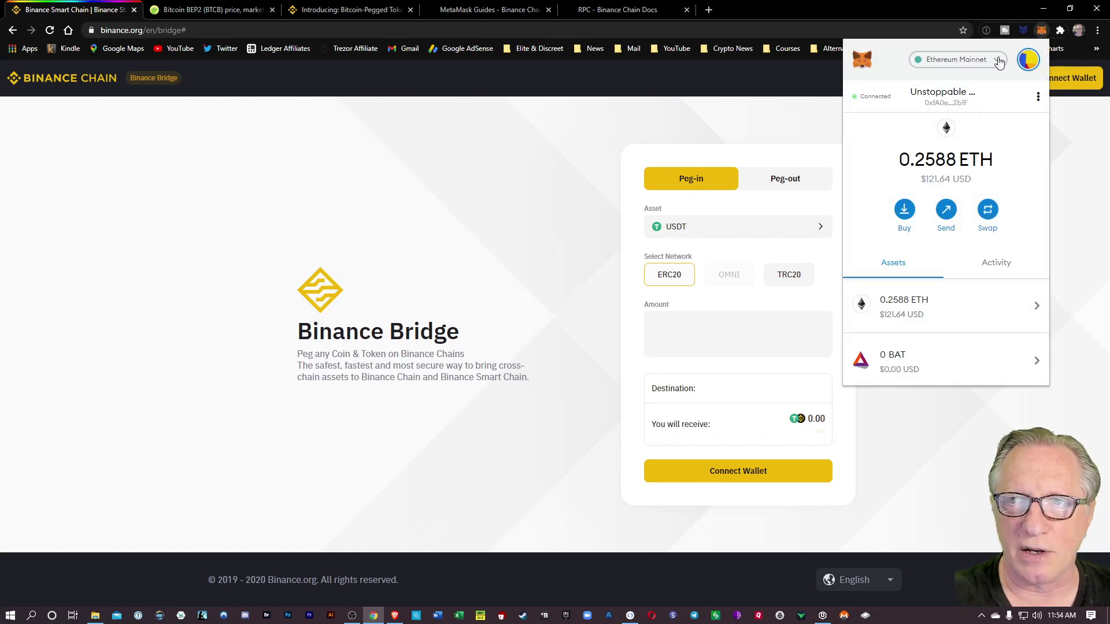
pyautogui.click(998, 61)
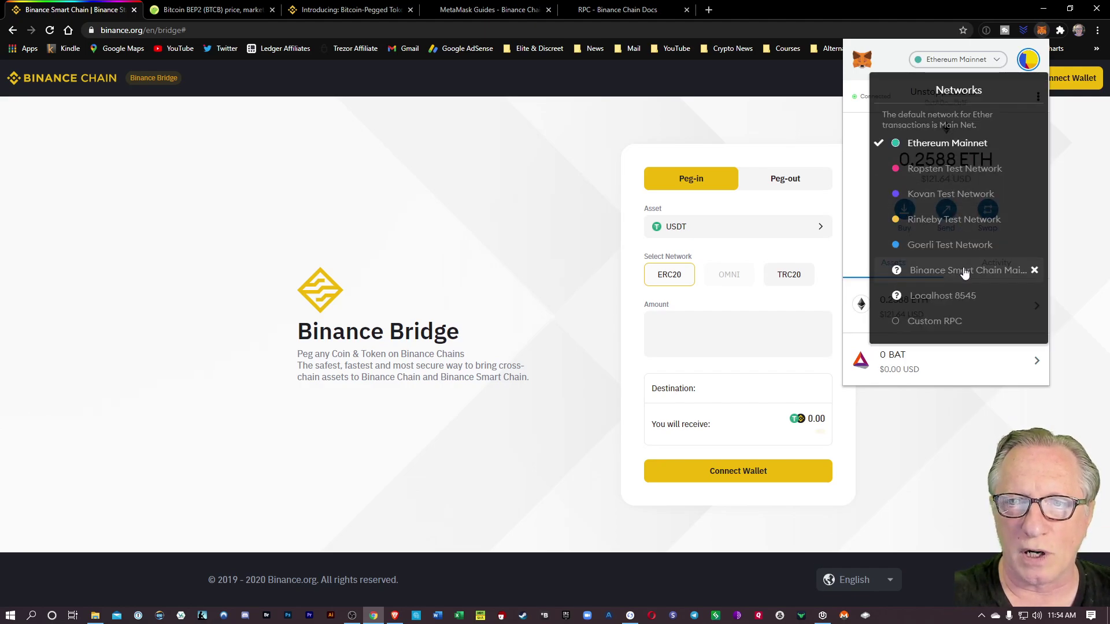
pyautogui.click(964, 270)
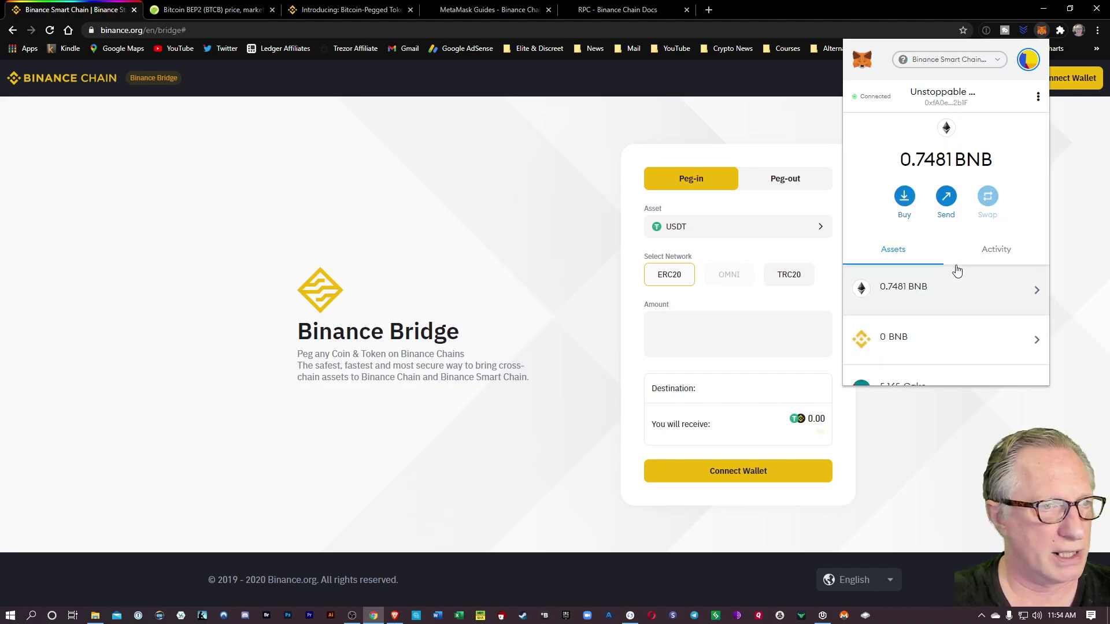
pyautogui.click(480, 286)
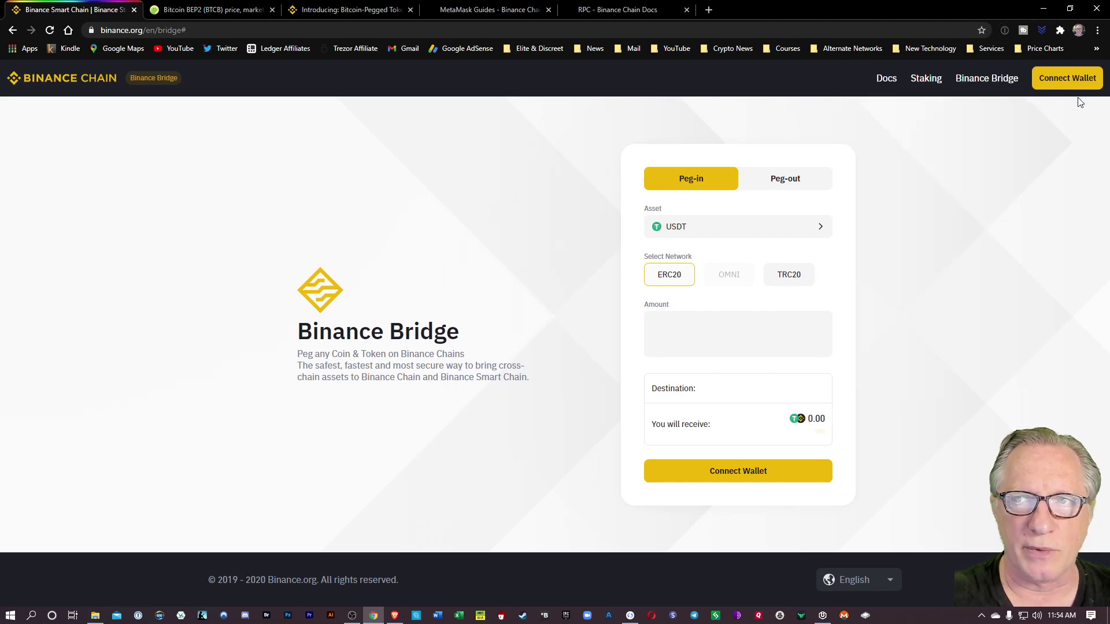
pyautogui.click(1069, 80)
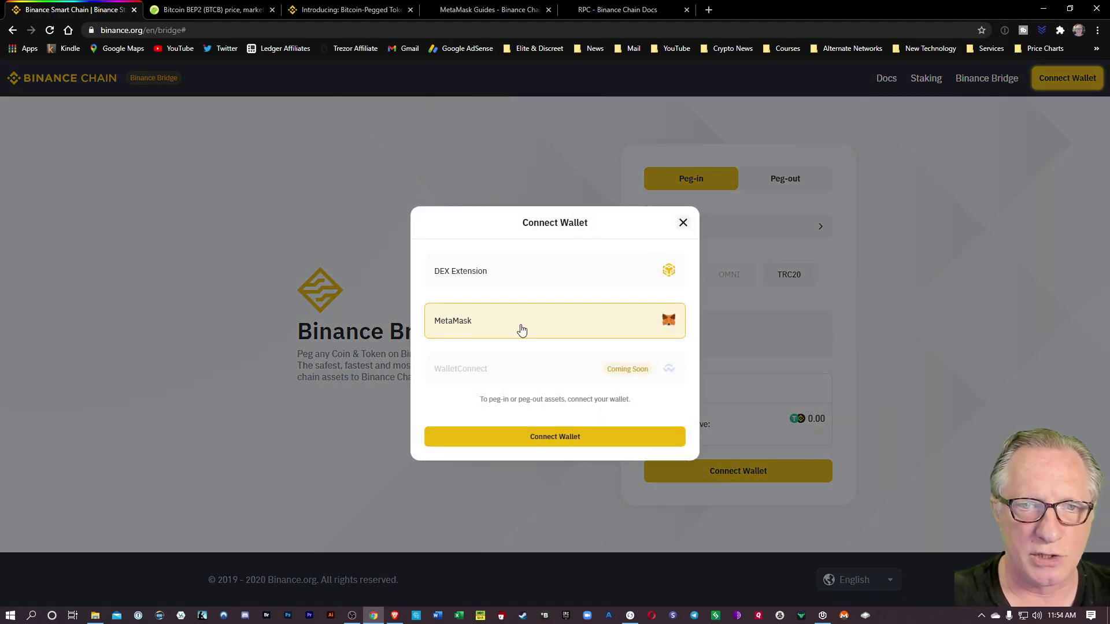
pyautogui.click(550, 441)
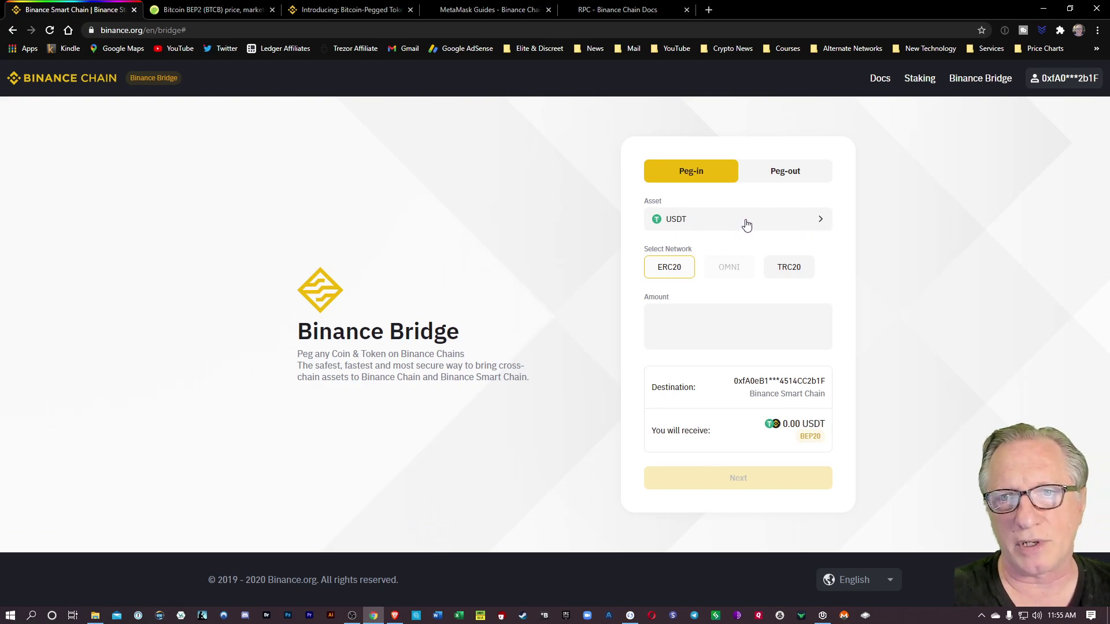
pyautogui.click(813, 218)
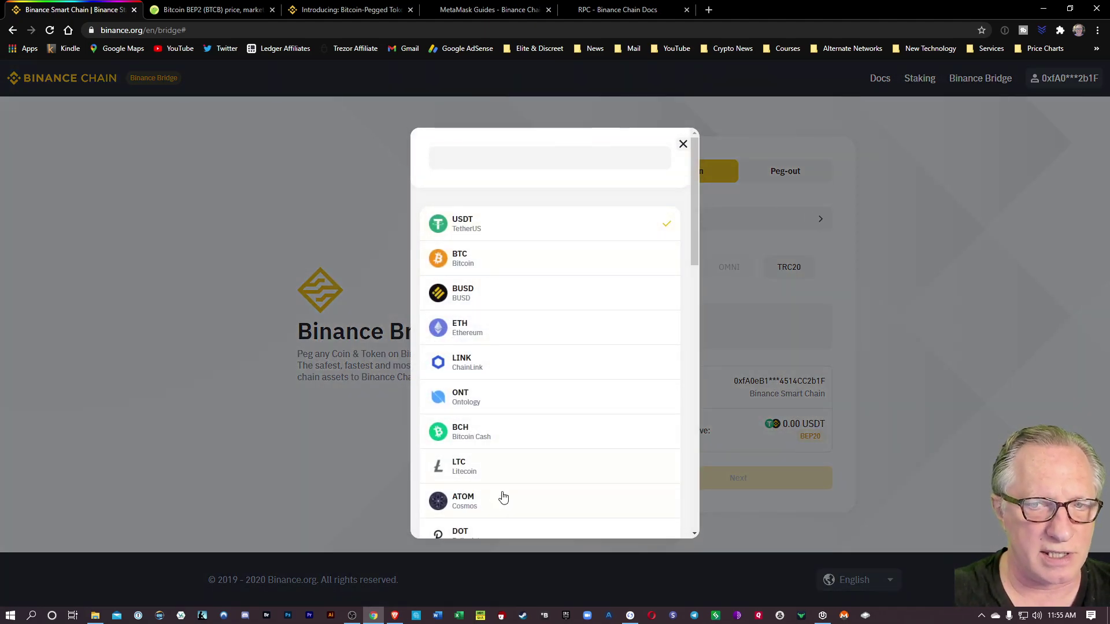
pyautogui.moveTo(693, 232)
pyautogui.mouseDown()
pyautogui.moveTo(702, 420)
pyautogui.moveTo(699, 223)
pyautogui.mouseUp()
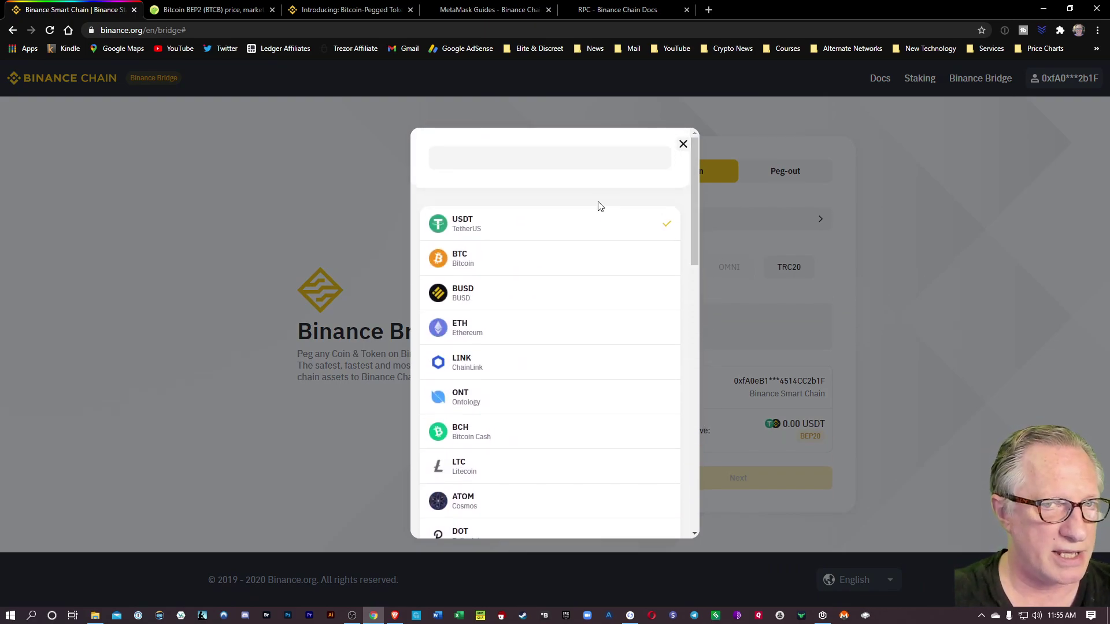
pyautogui.click(465, 263)
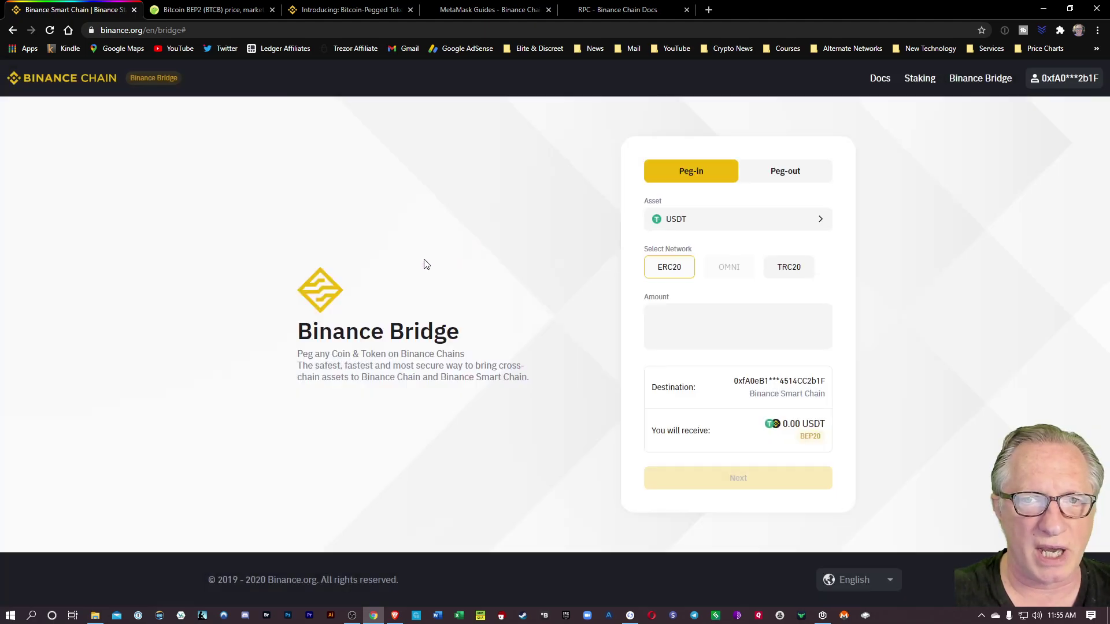
# Step: Confirm a 0.01 BTC peg-in order and copy its BTC deposit address
pyautogui.click(674, 329)
pyautogui.write('0.')
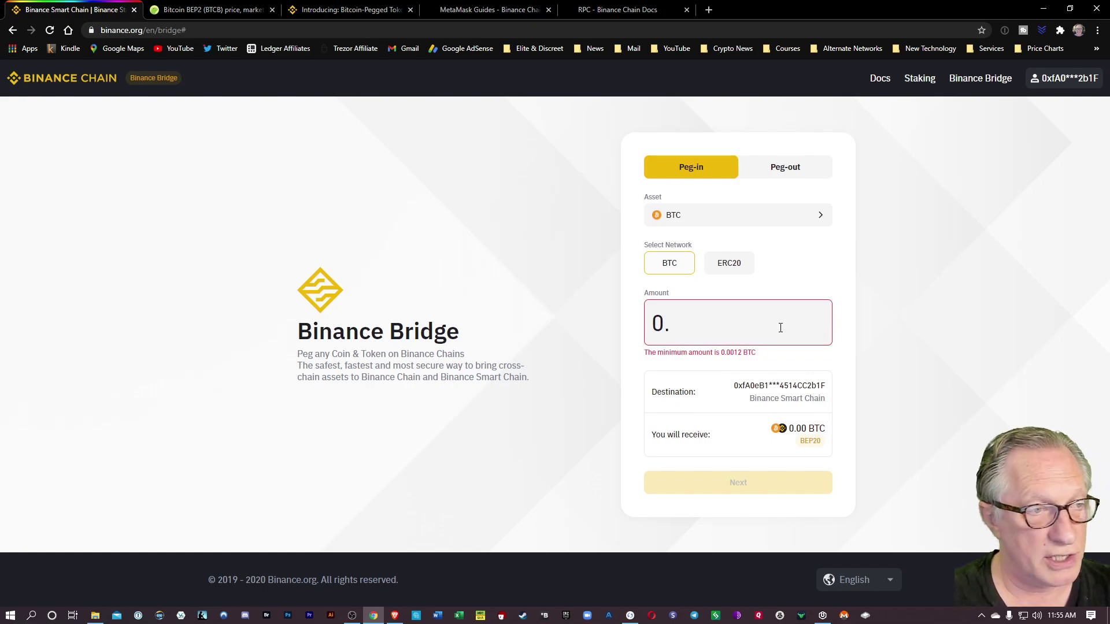
pyautogui.write('01')
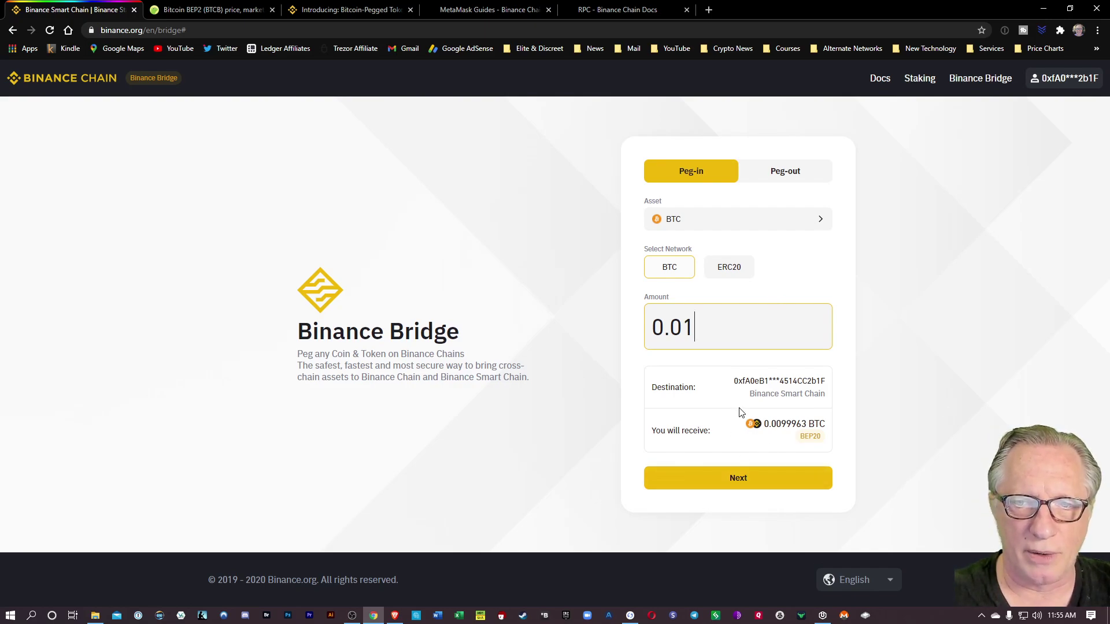
pyautogui.click(738, 479)
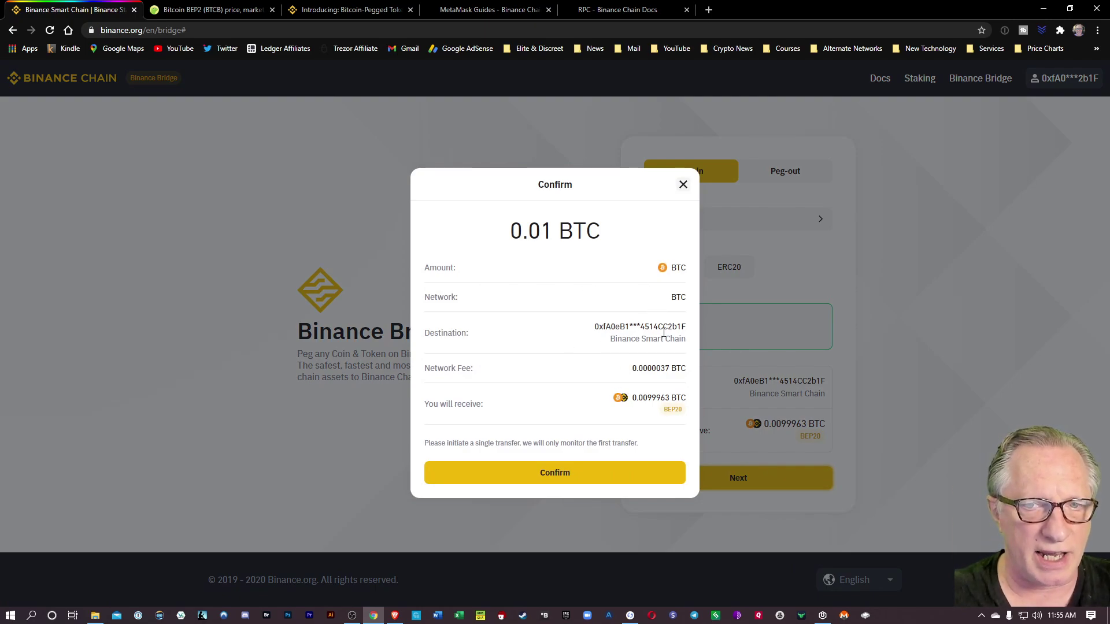
pyautogui.click(552, 475)
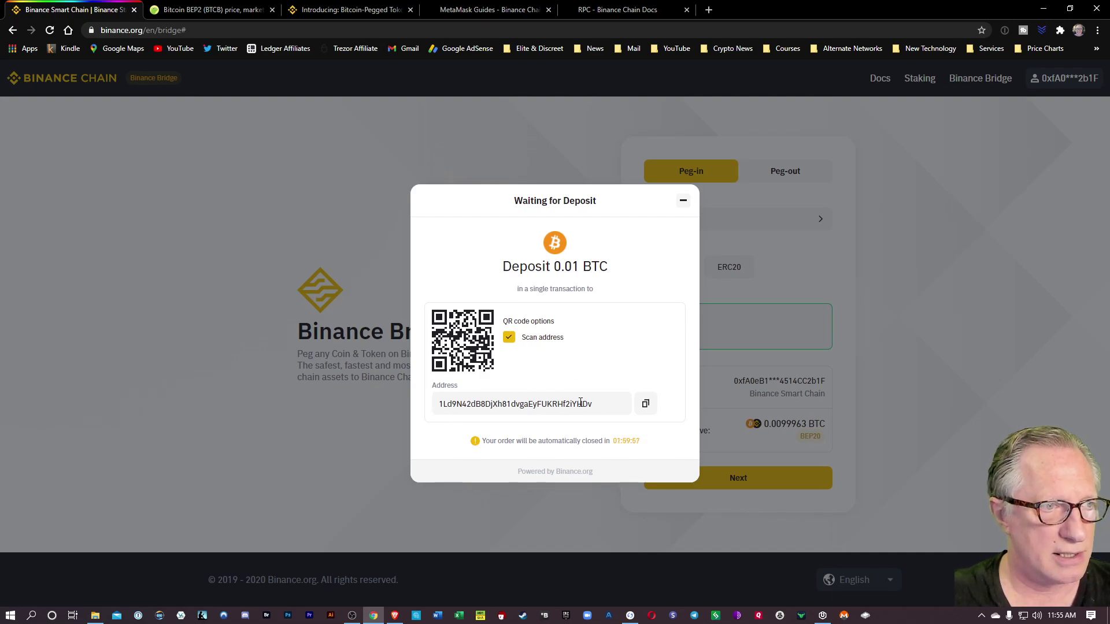
pyautogui.click(646, 405)
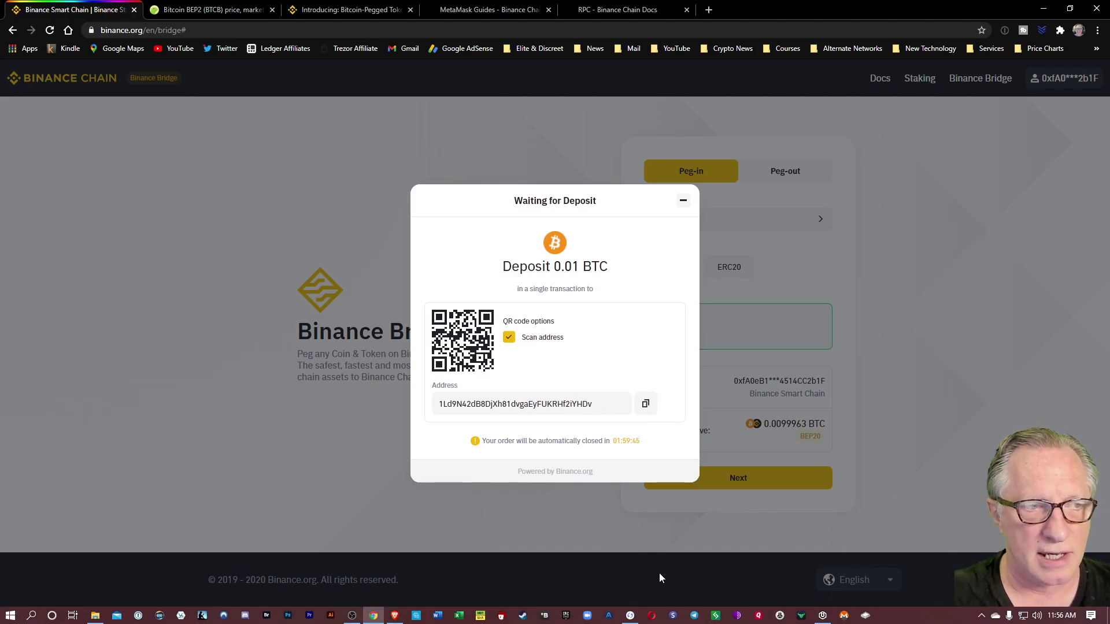
# Step: Start a send from Ledger Live's Bitcoin Main (native segwit) account to the pasted deposit address
pyautogui.click(630, 616)
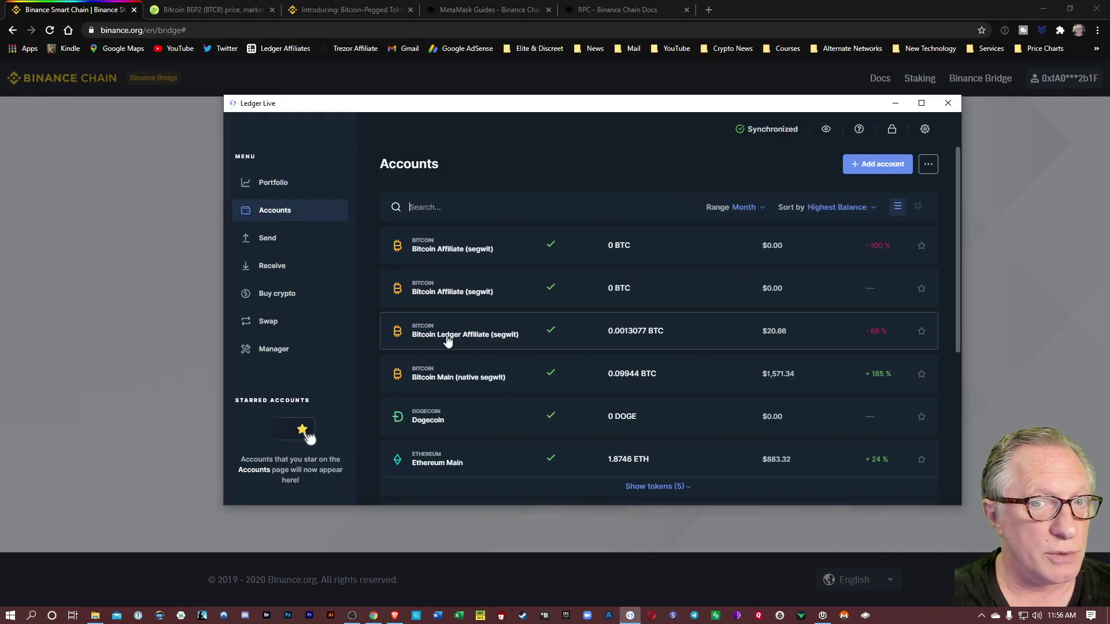
pyautogui.click(457, 332)
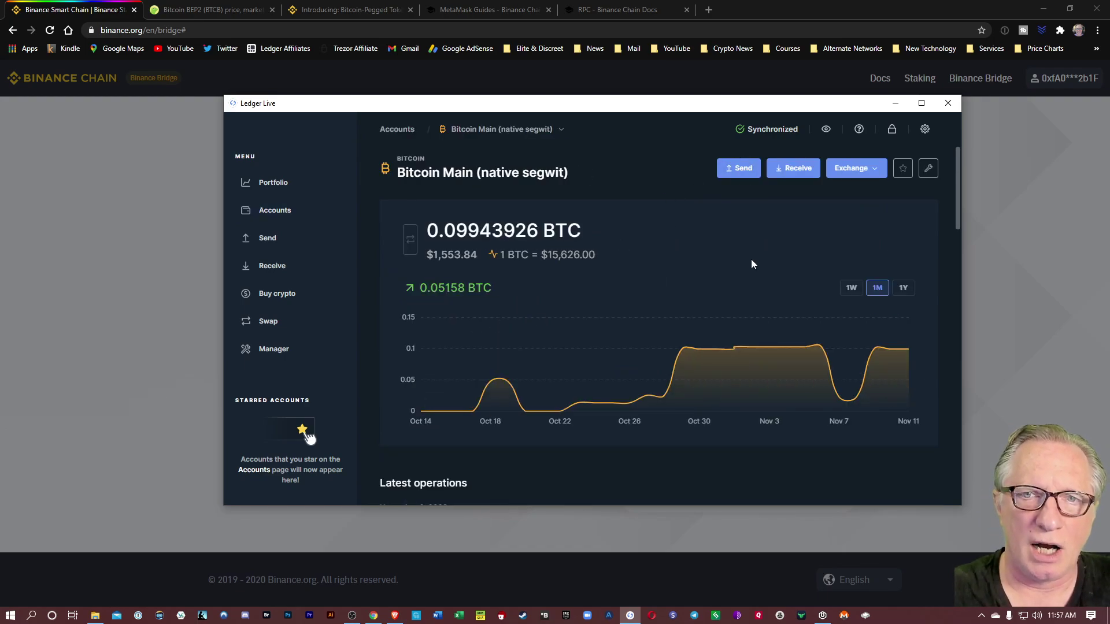
pyautogui.click(743, 172)
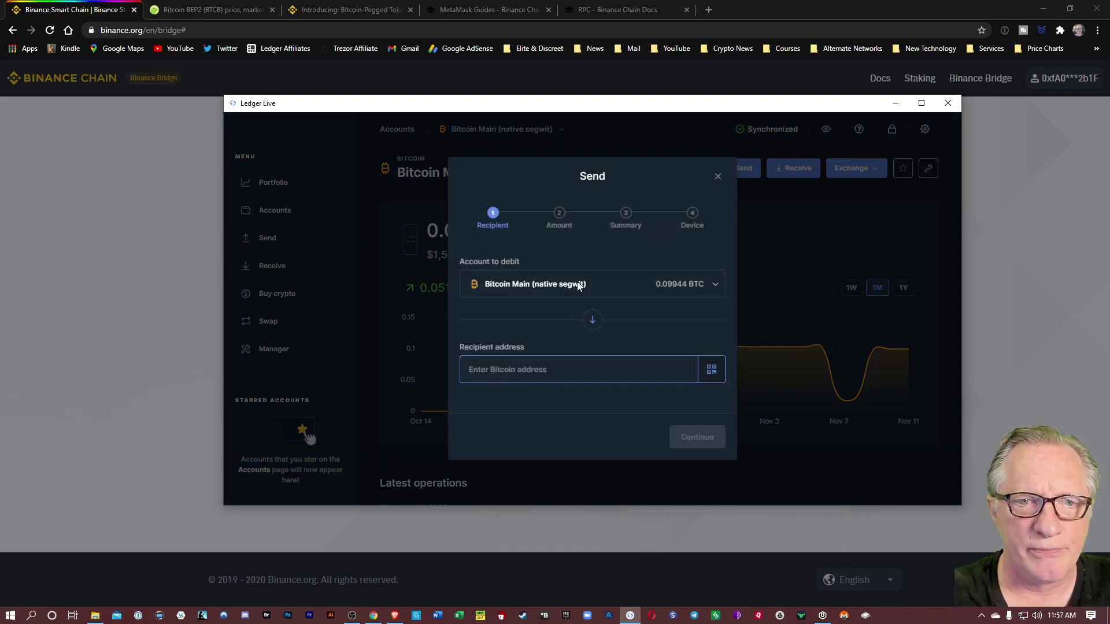
pyautogui.rightClick(483, 373)
pyautogui.click(504, 409)
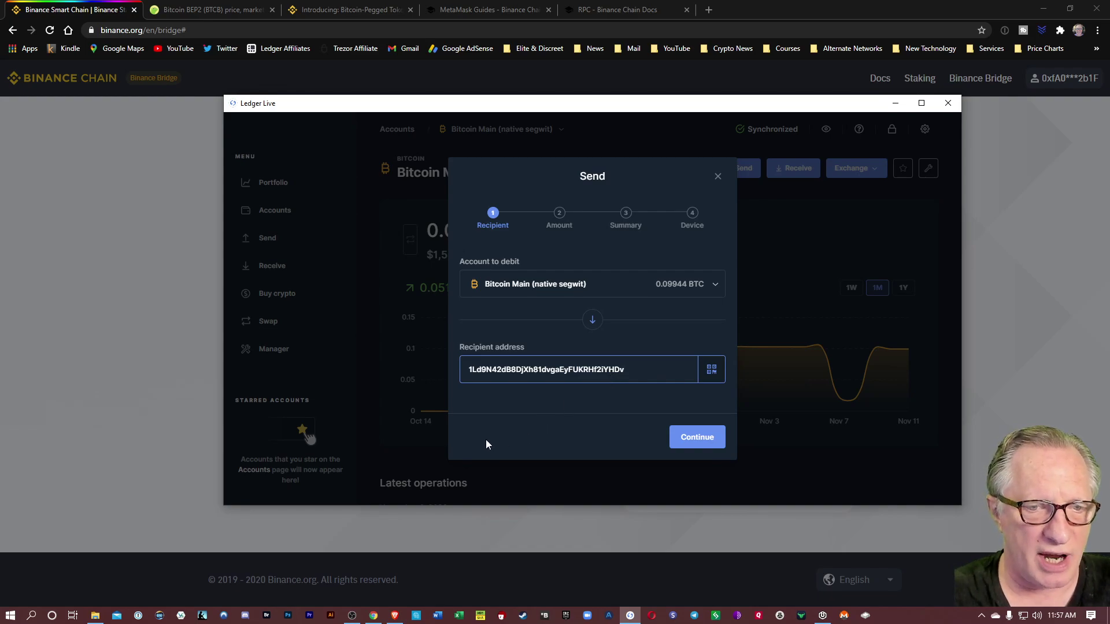
pyautogui.click(374, 615)
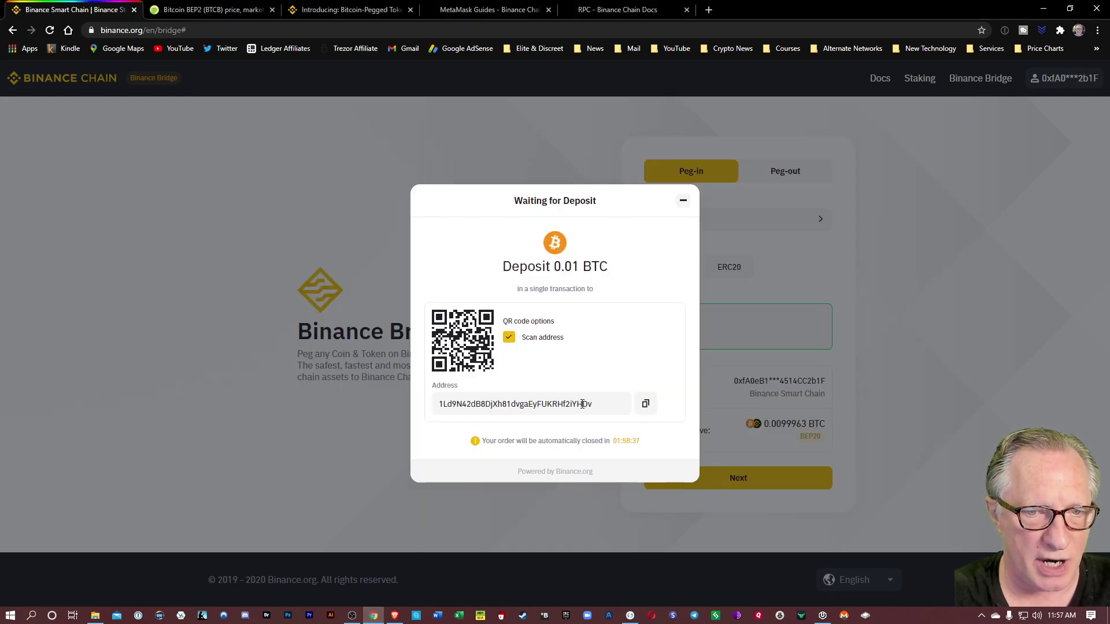
pyautogui.click(629, 615)
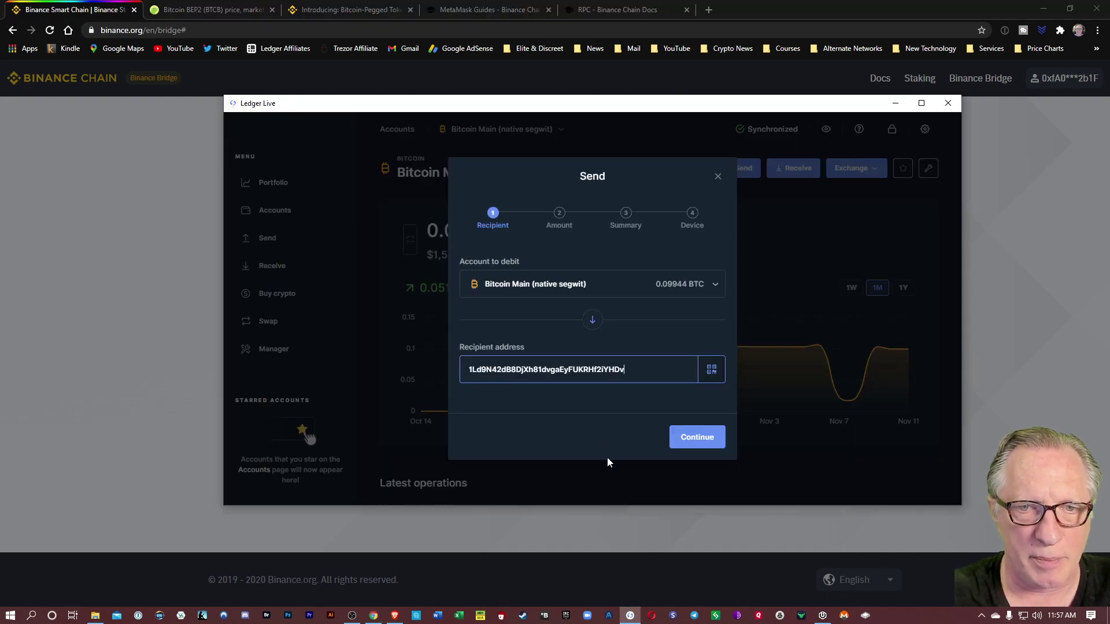
# Step: Enter 0.01 BTC as the amount and continue to the transaction summary
pyautogui.click(686, 440)
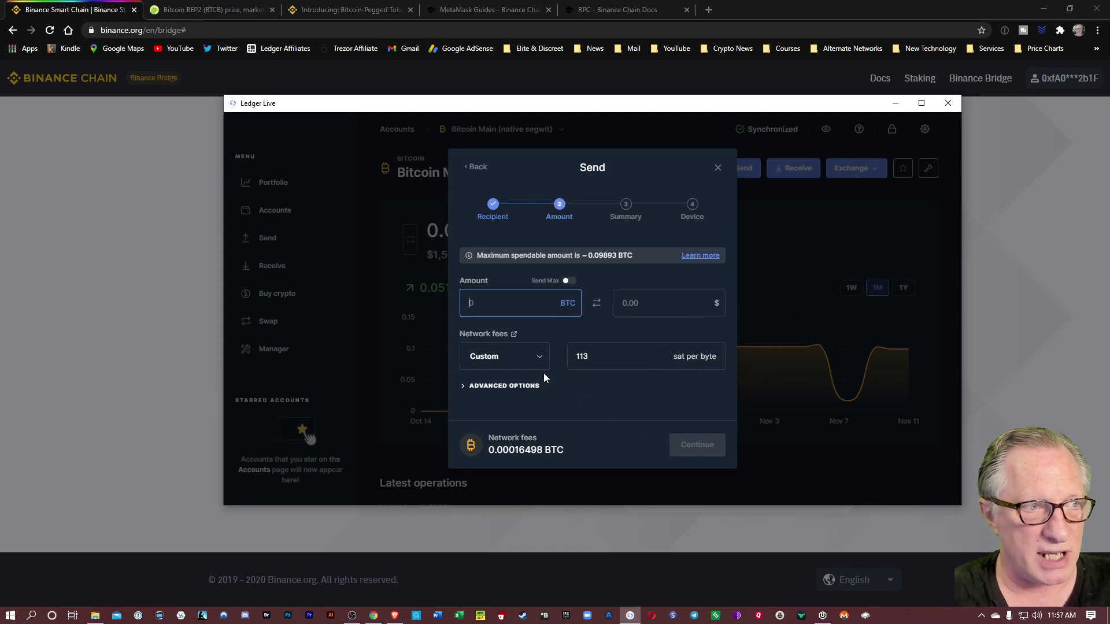
pyautogui.write('0.01')
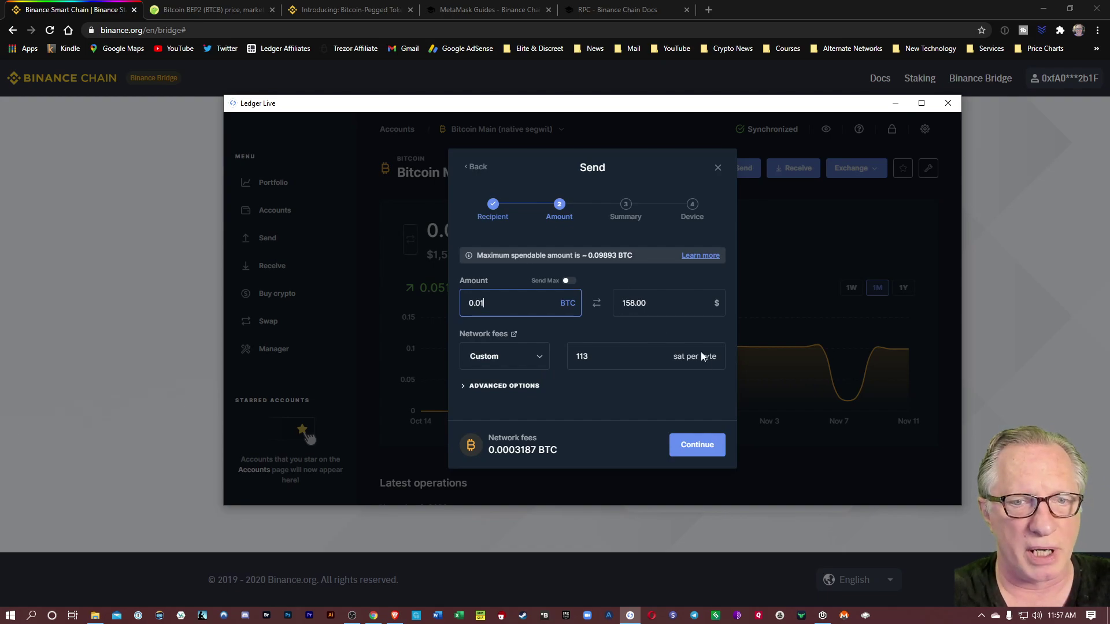
pyautogui.click(691, 447)
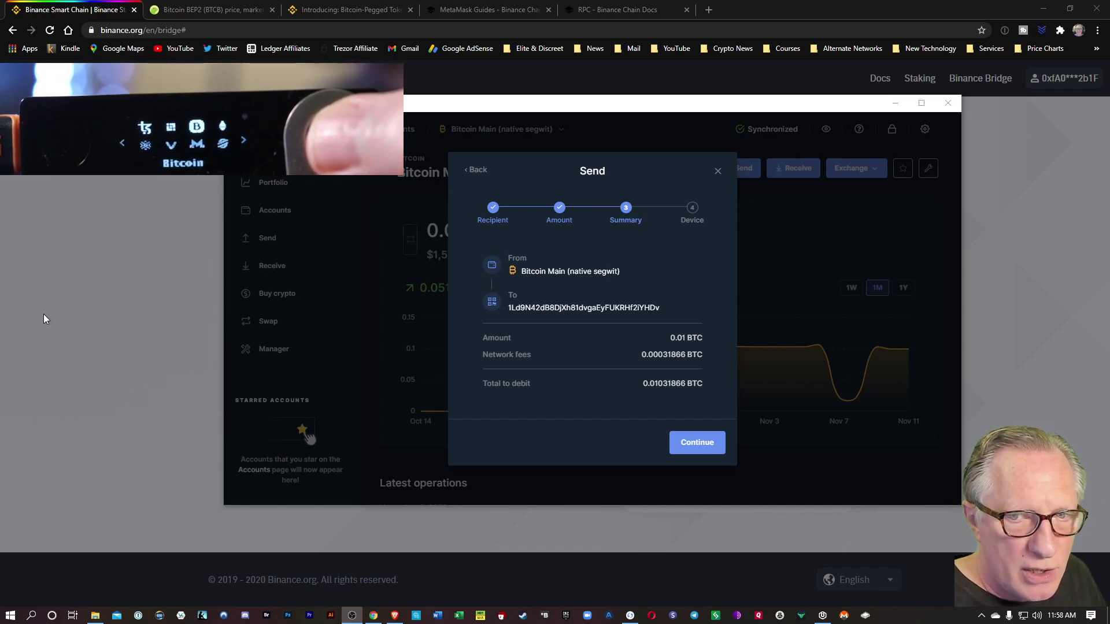
# Step: Continue past the Summary to sign the 0.01 BTC transfer on the Ledger device
pyautogui.click(697, 444)
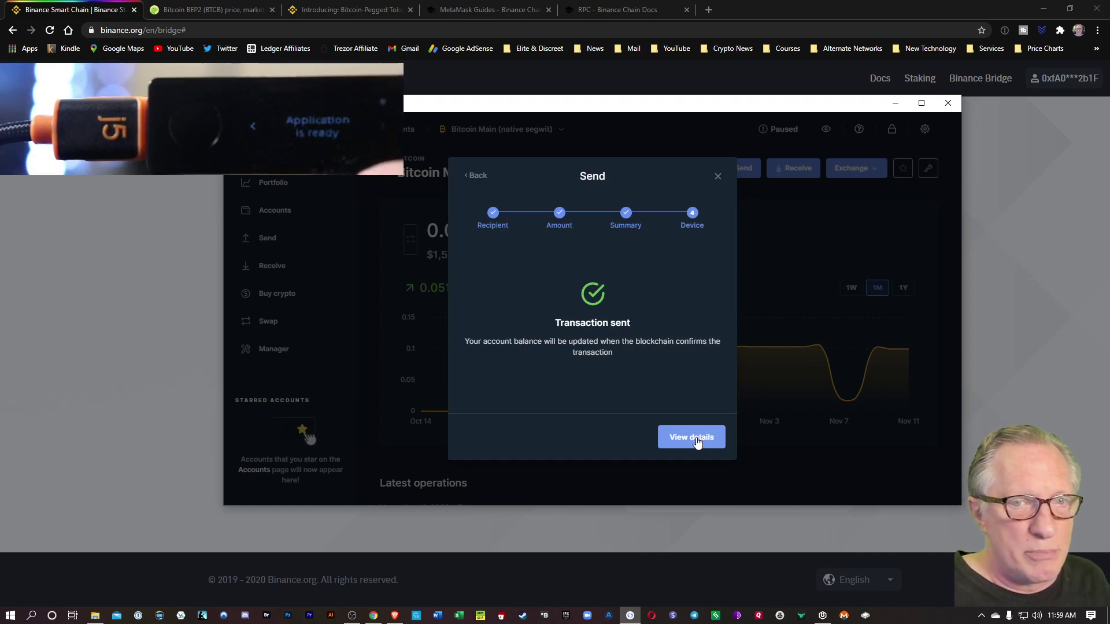
# Step: Return to the Binance Bridge deposit page to follow the 0.01 BTC confirmations
pyautogui.click(374, 616)
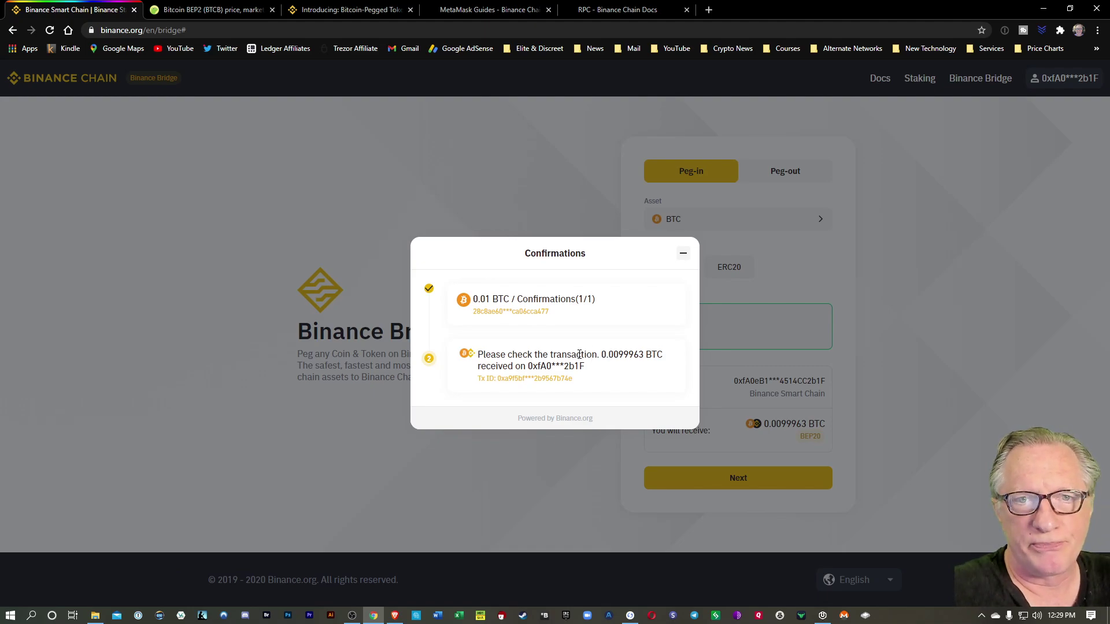
# Step: Minimize the confirmations panel, open MetaMask from the extensions list and scroll its Assets
pyautogui.click(682, 256)
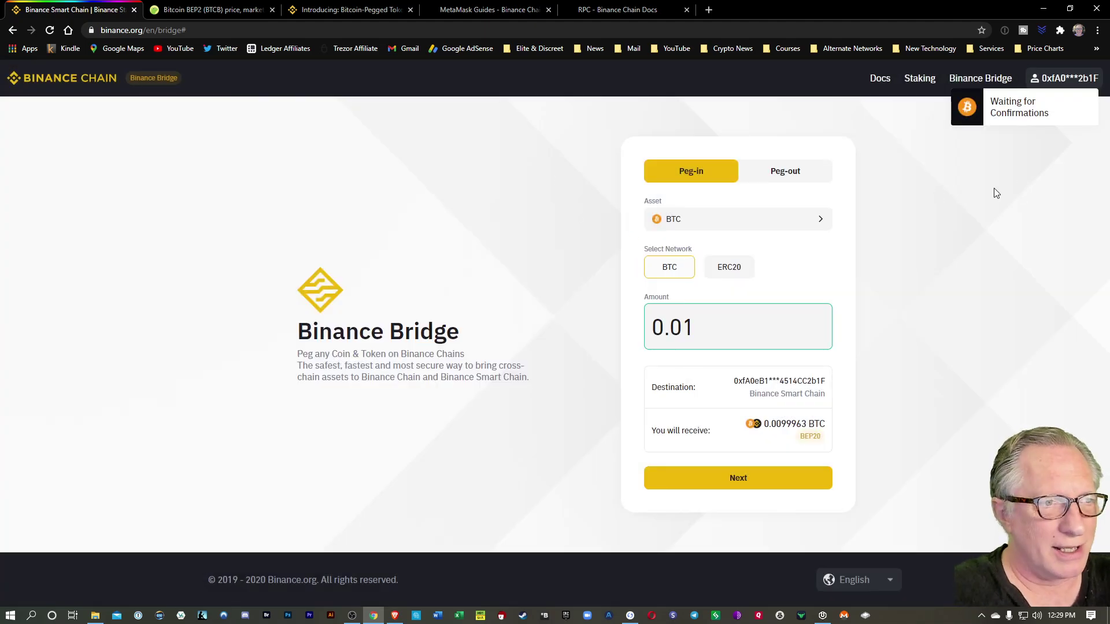
pyautogui.click(1061, 32)
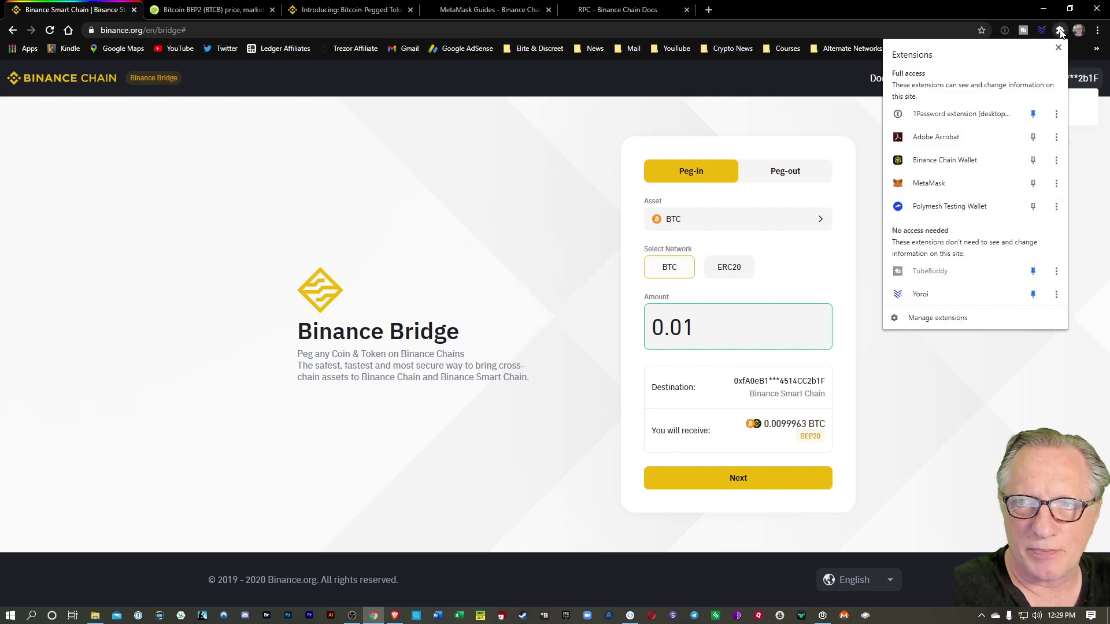
pyautogui.click(966, 185)
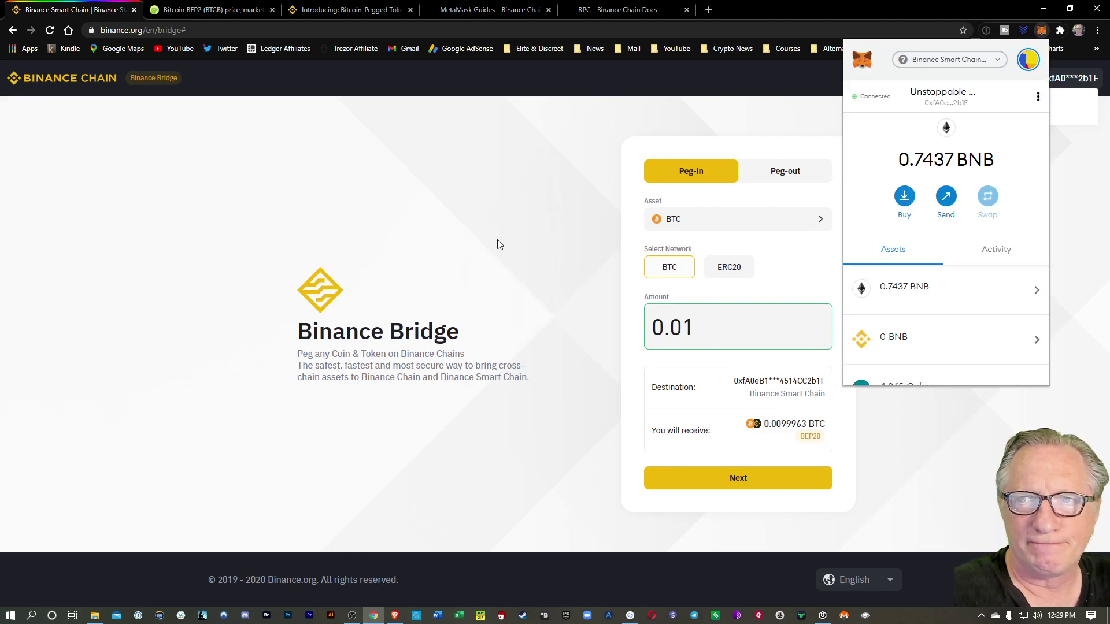
pyautogui.scroll(-3, 890, 229)
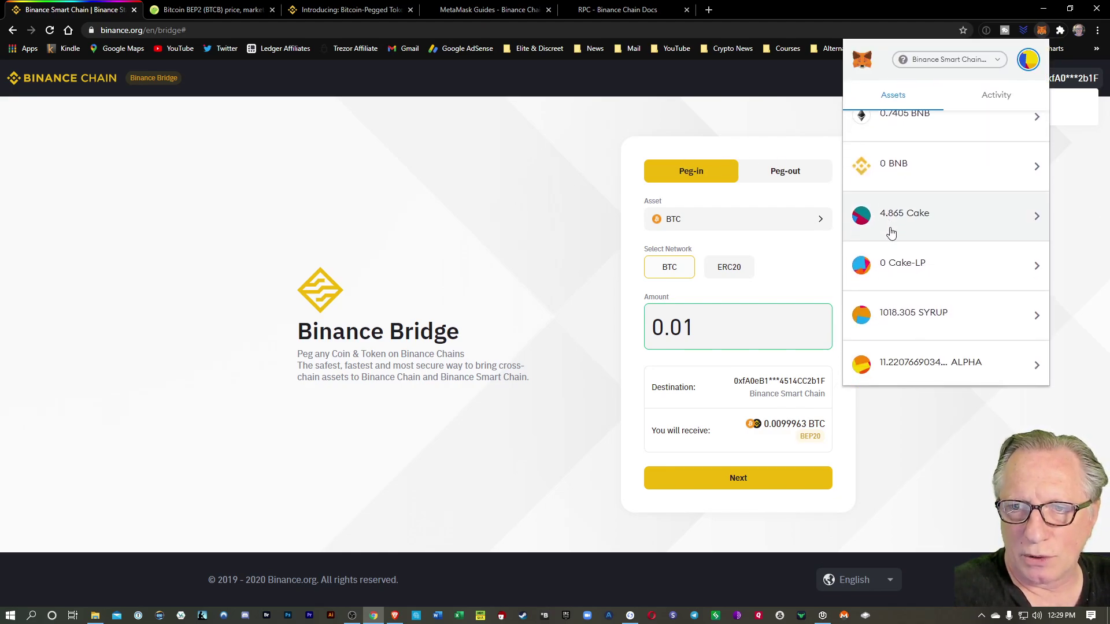
pyautogui.scroll(-5, 895, 232)
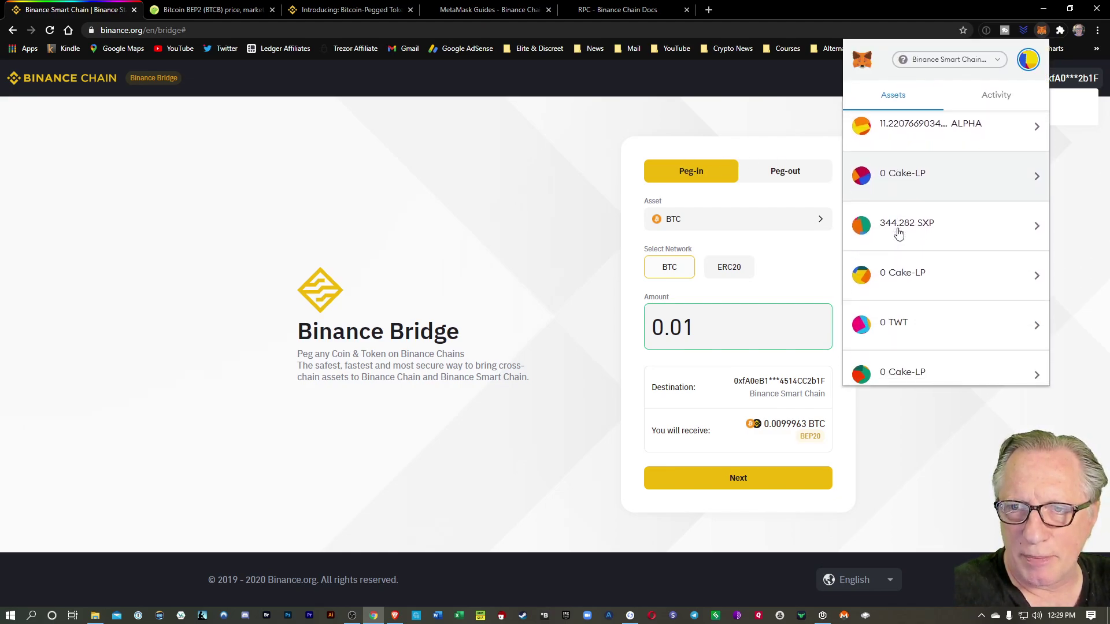
pyautogui.scroll(-4, 897, 232)
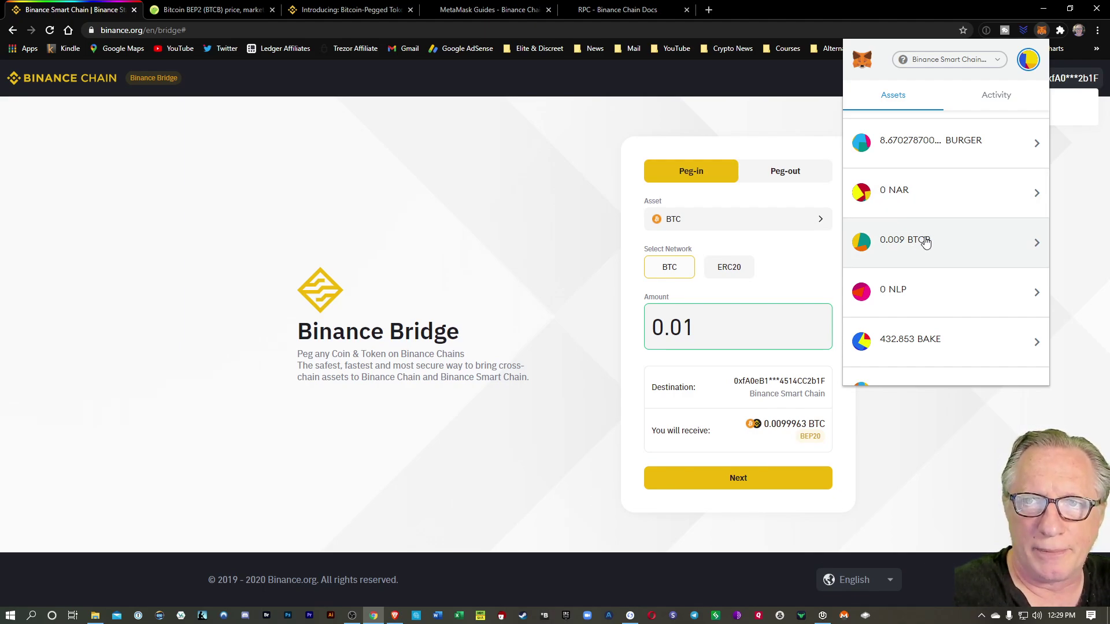
pyautogui.scroll(-5, 934, 253)
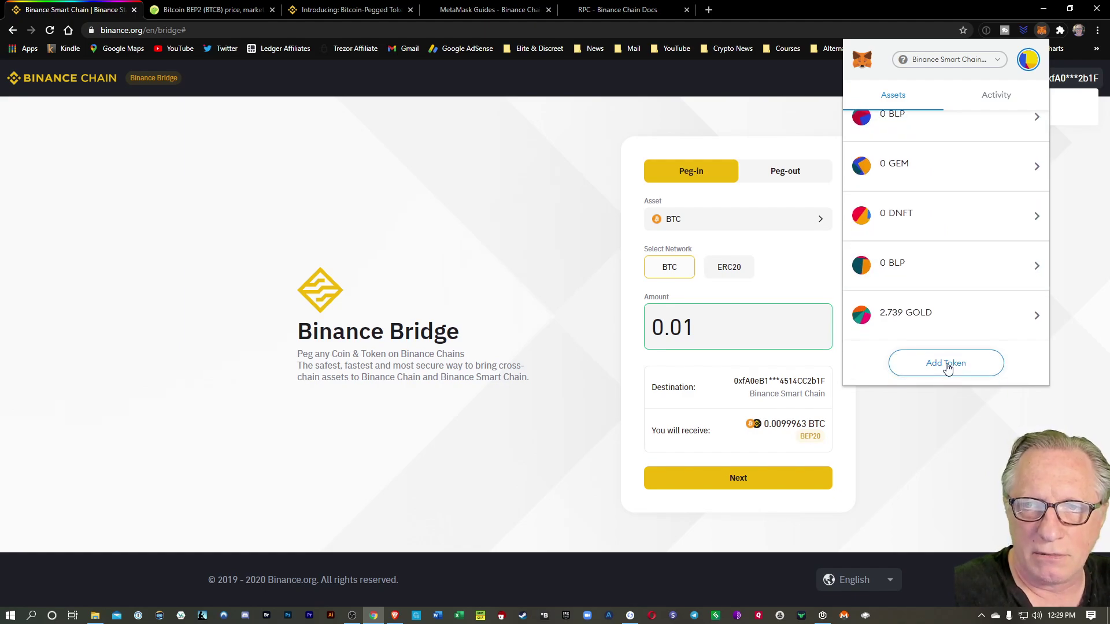
# Step: Search for the btcb token in Add Token, then cancel back to assets
pyautogui.click(946, 364)
pyautogui.write('btc')
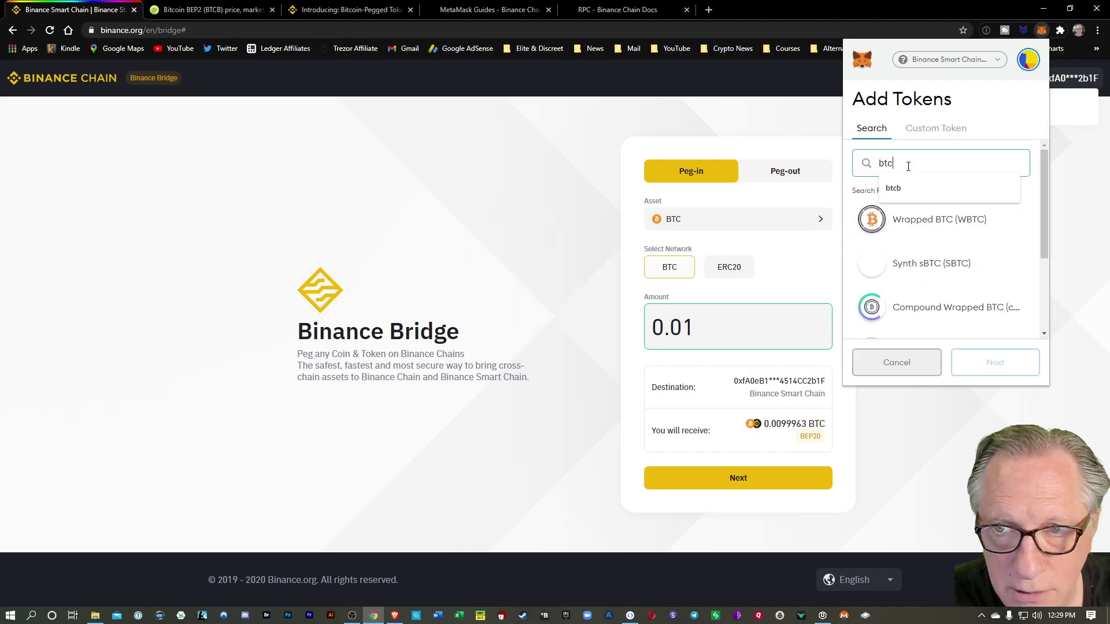
pyautogui.write('b')
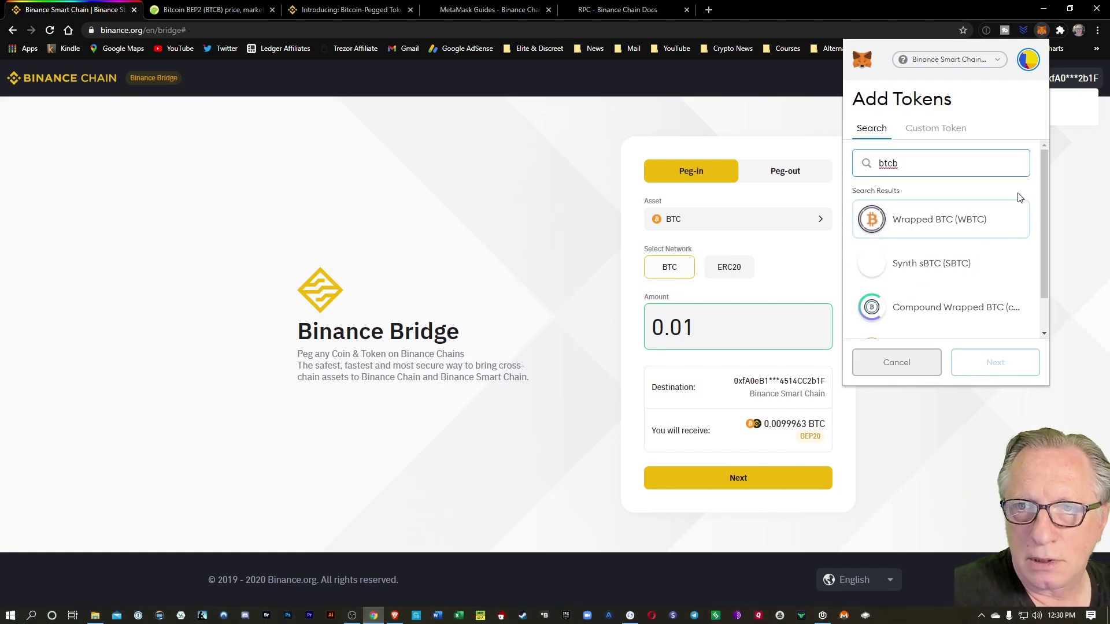
pyautogui.moveTo(1042, 205)
pyautogui.mouseDown()
pyautogui.moveTo(1054, 247)
pyautogui.moveTo(1045, 191)
pyautogui.mouseUp()
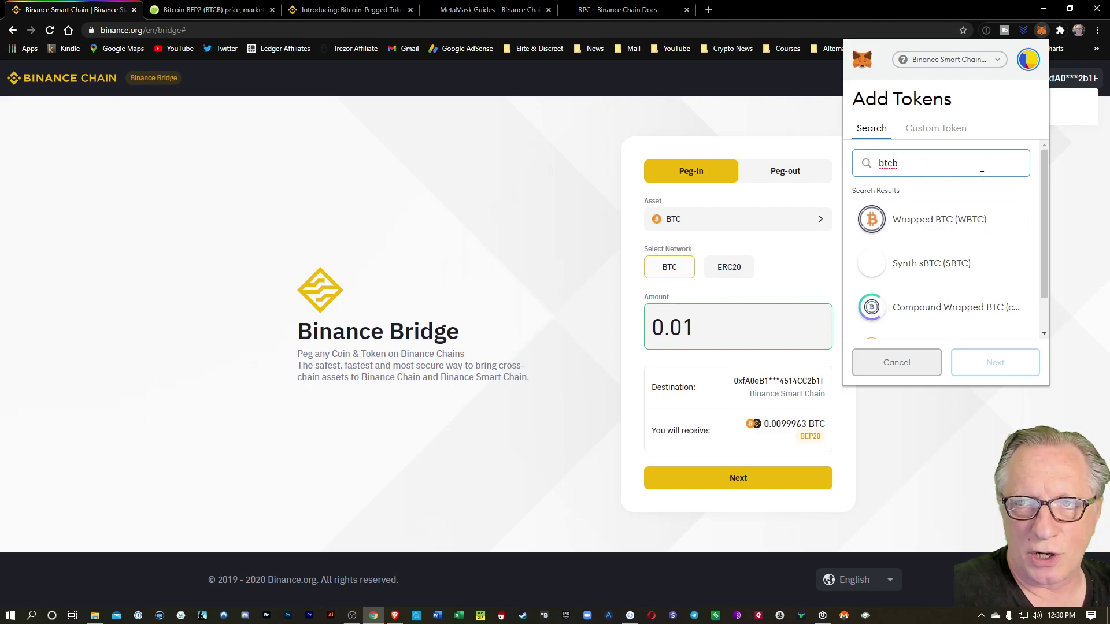
pyautogui.click(885, 363)
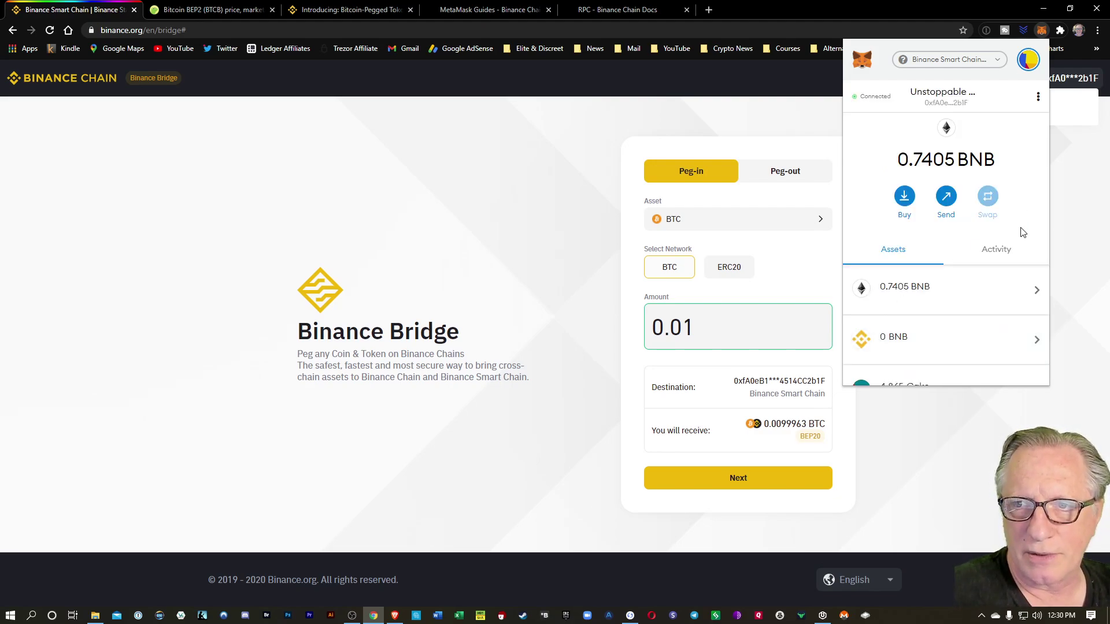
# Step: Open the BTCB token details to check the 0.009 BTCB balance, then return
pyautogui.scroll(-10, 976, 313)
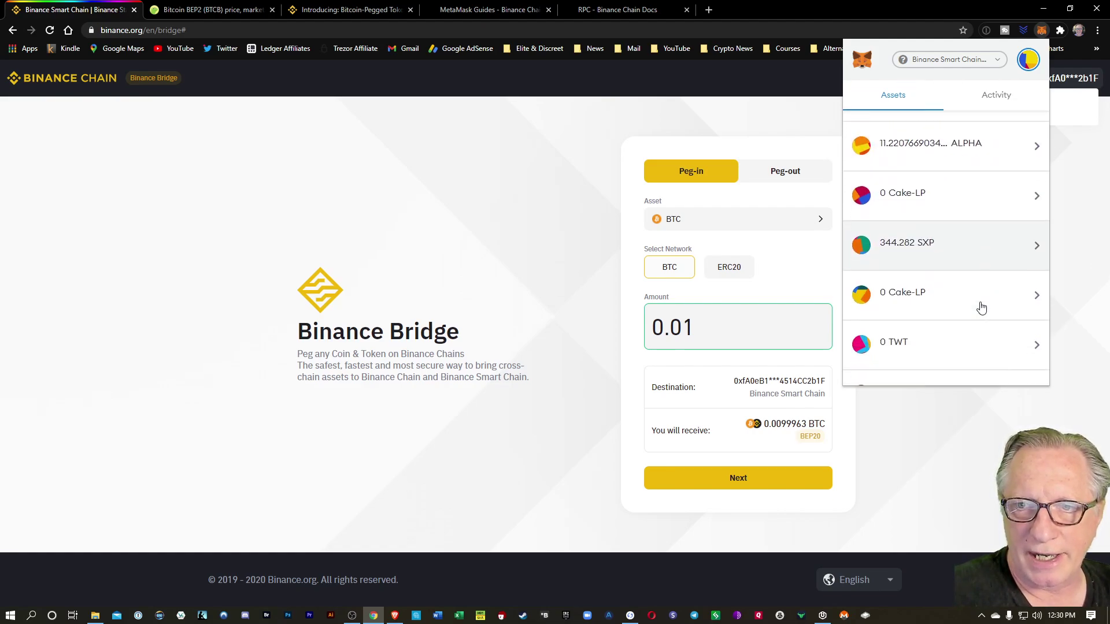
pyautogui.scroll(-3, 982, 306)
pyautogui.scroll(1, 948, 248)
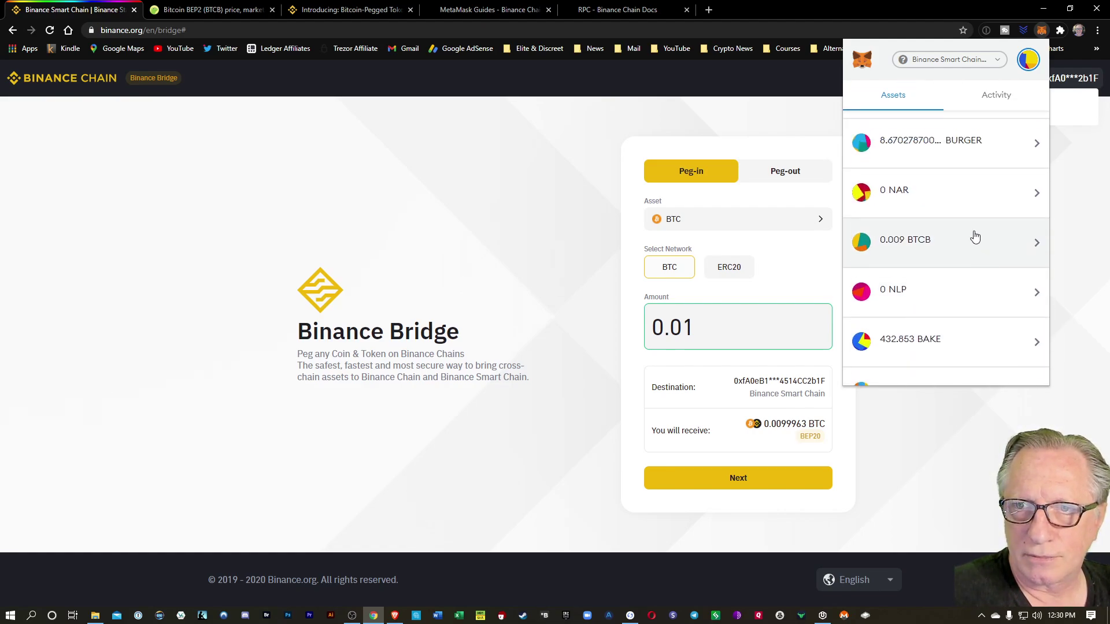
pyautogui.click(911, 242)
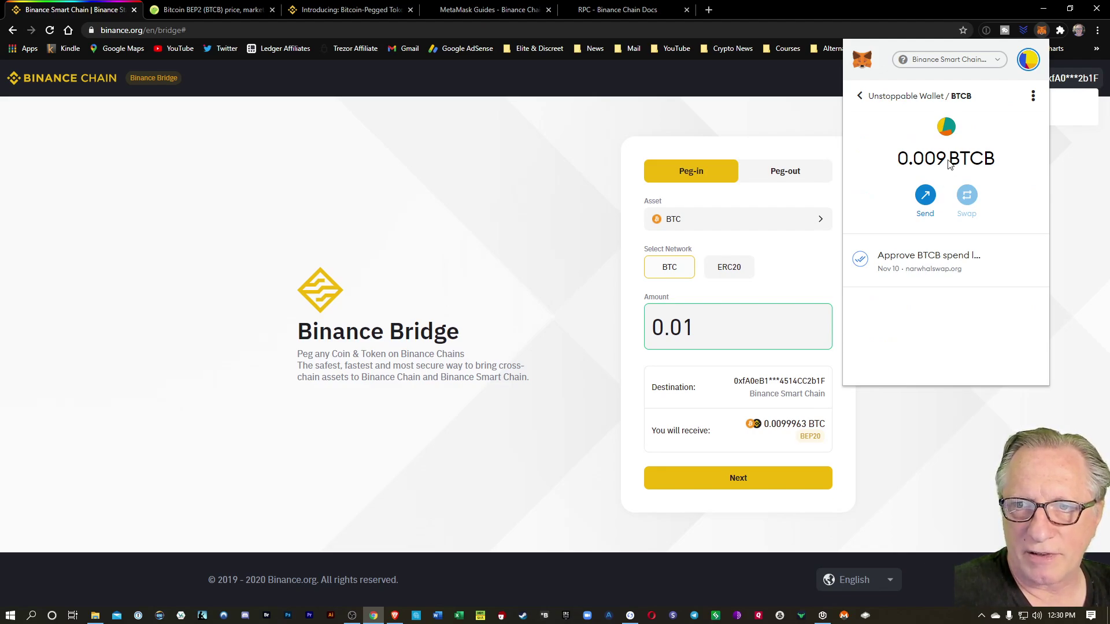
pyautogui.click(860, 95)
# Step: Close MetaMask and open PancakeSwap from the bookmarks overflow in a new tab
pyautogui.click(522, 144)
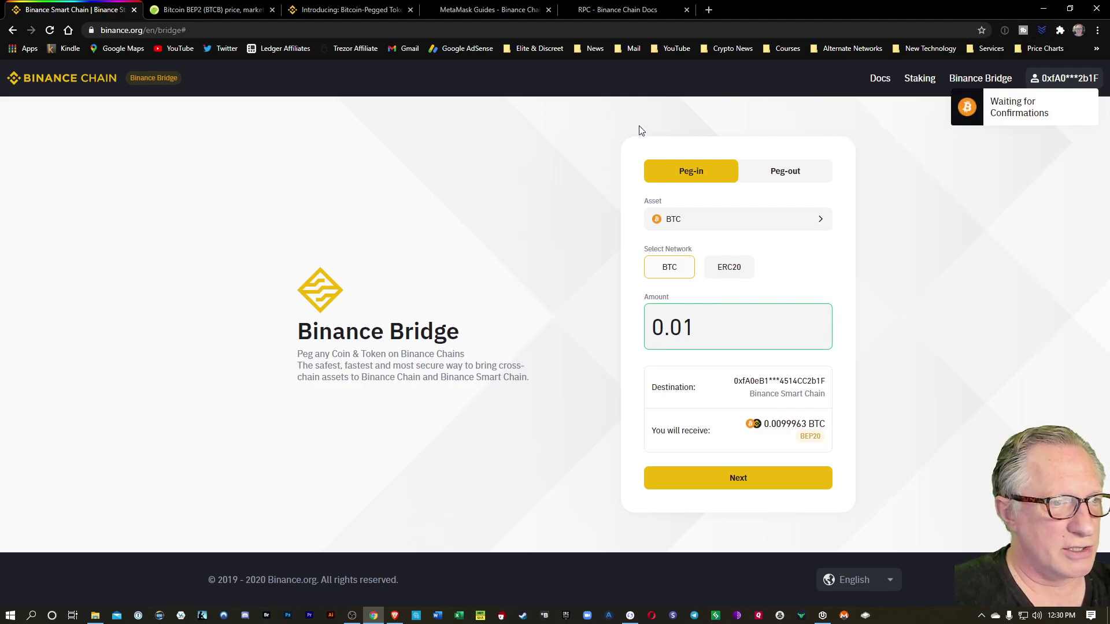
pyautogui.click(709, 10)
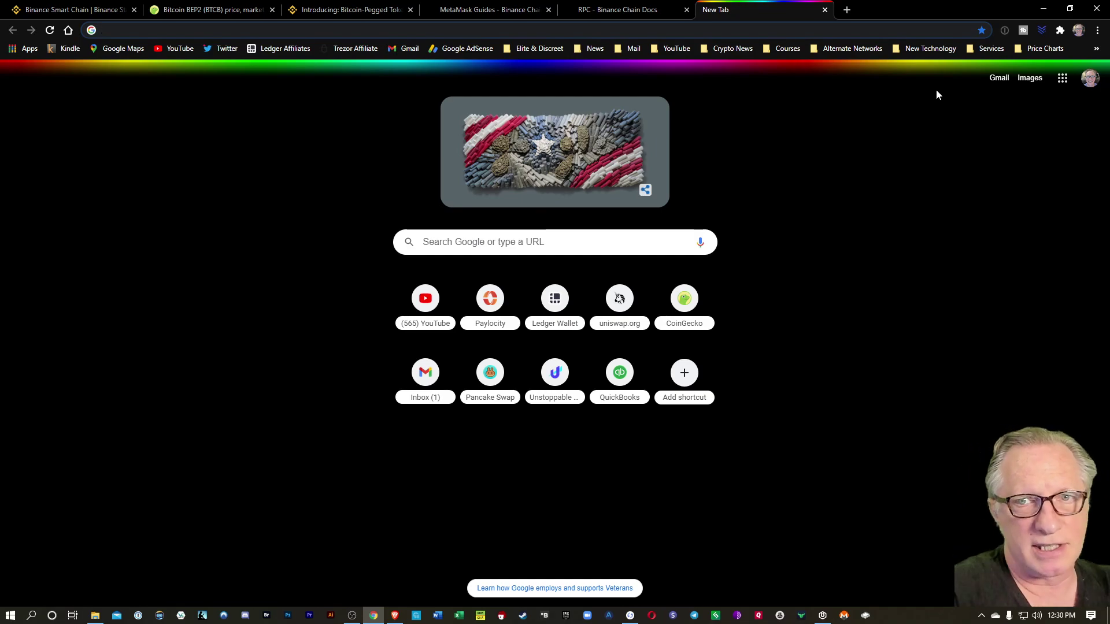
pyautogui.click(1097, 49)
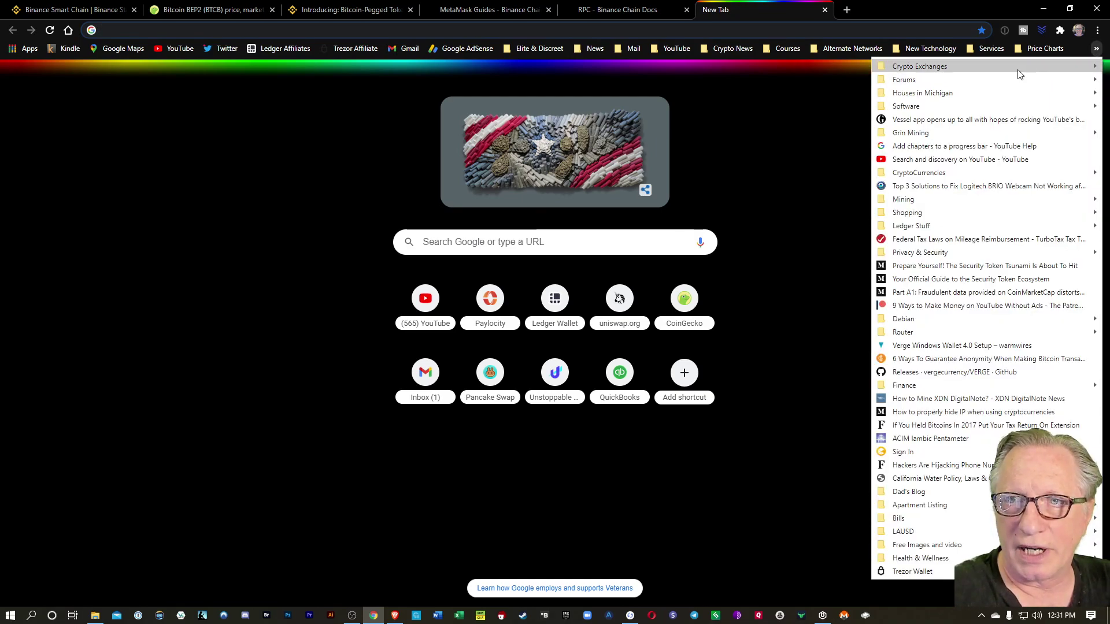
pyautogui.moveTo(1041, 66)
pyautogui.moveTo(743, 81)
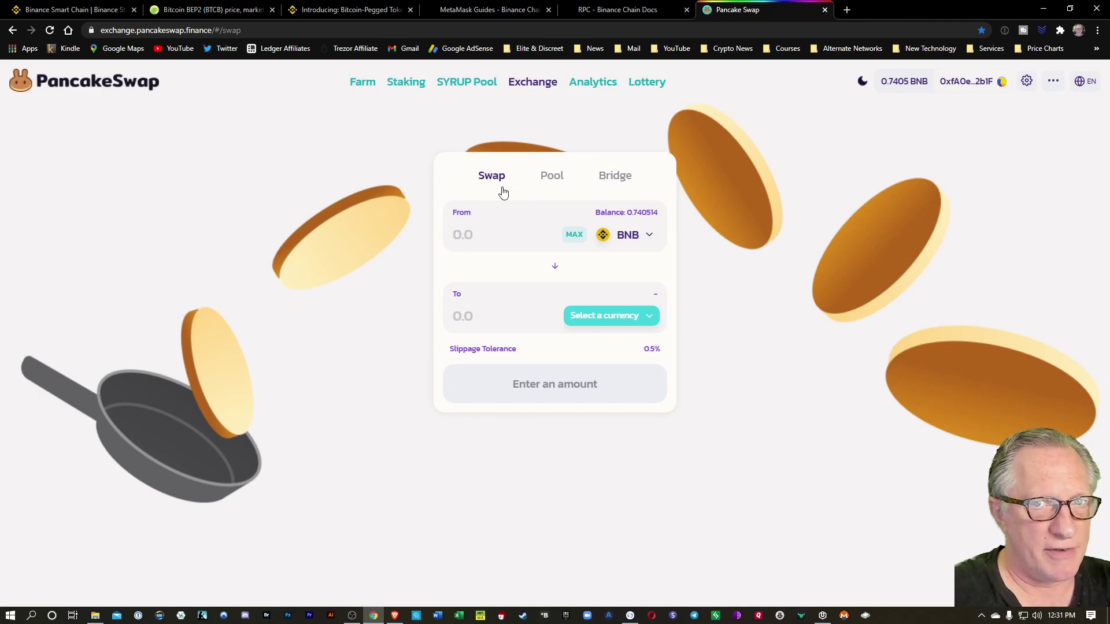
# Step: Set the swap to trade the full 0.0099963 BTCB, changing the target from BNB to CAKE
pyautogui.click(649, 235)
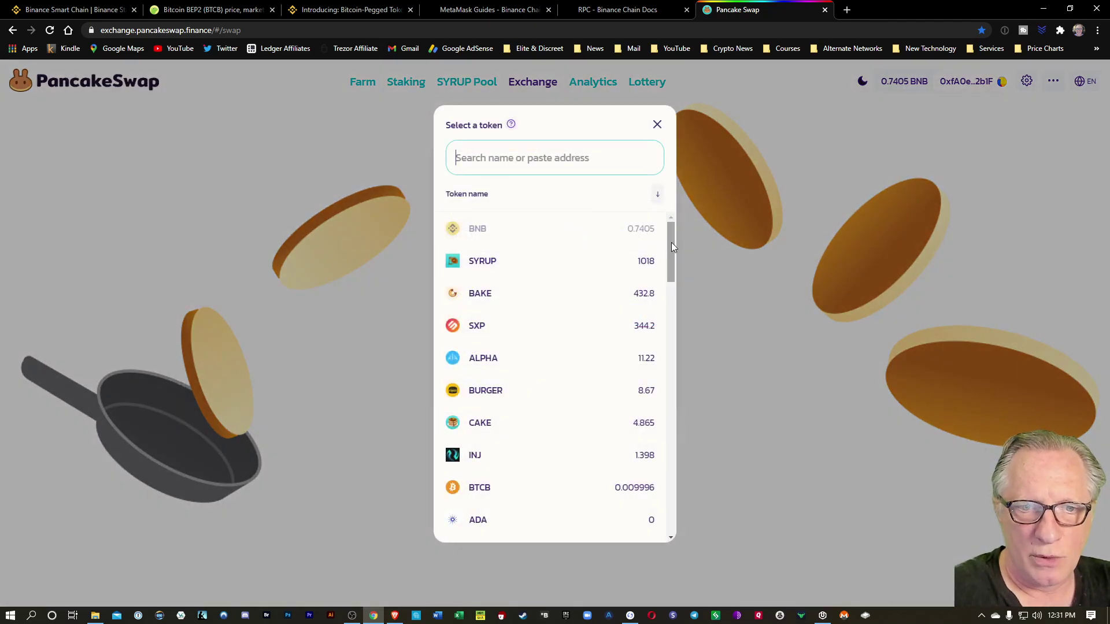
pyautogui.moveTo(671, 241); pyautogui.dragTo(674, 272)
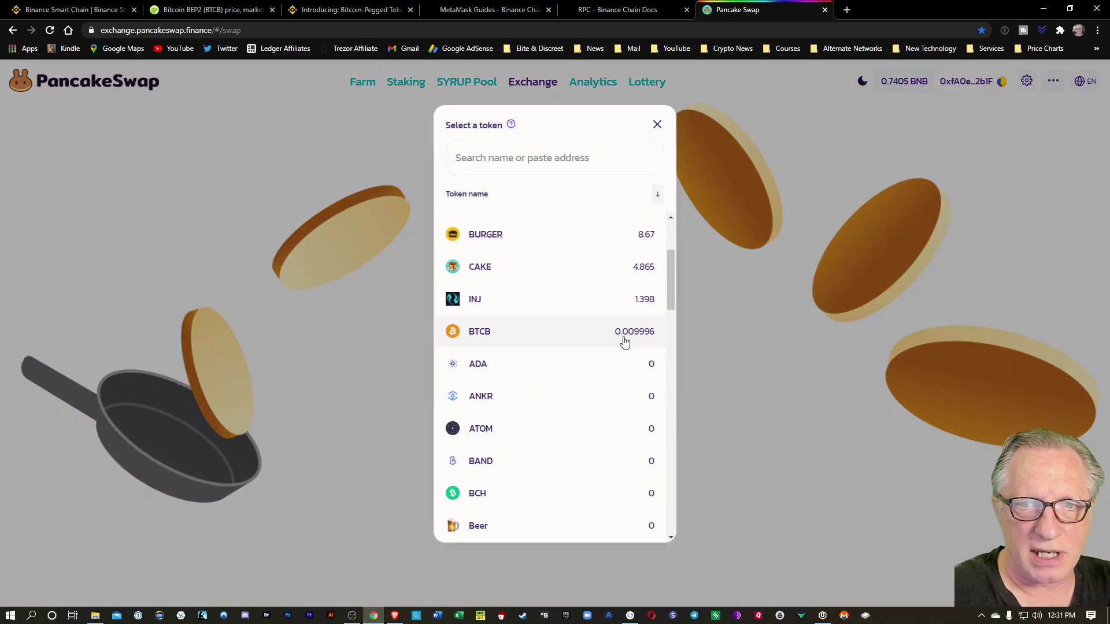
pyautogui.click(561, 335)
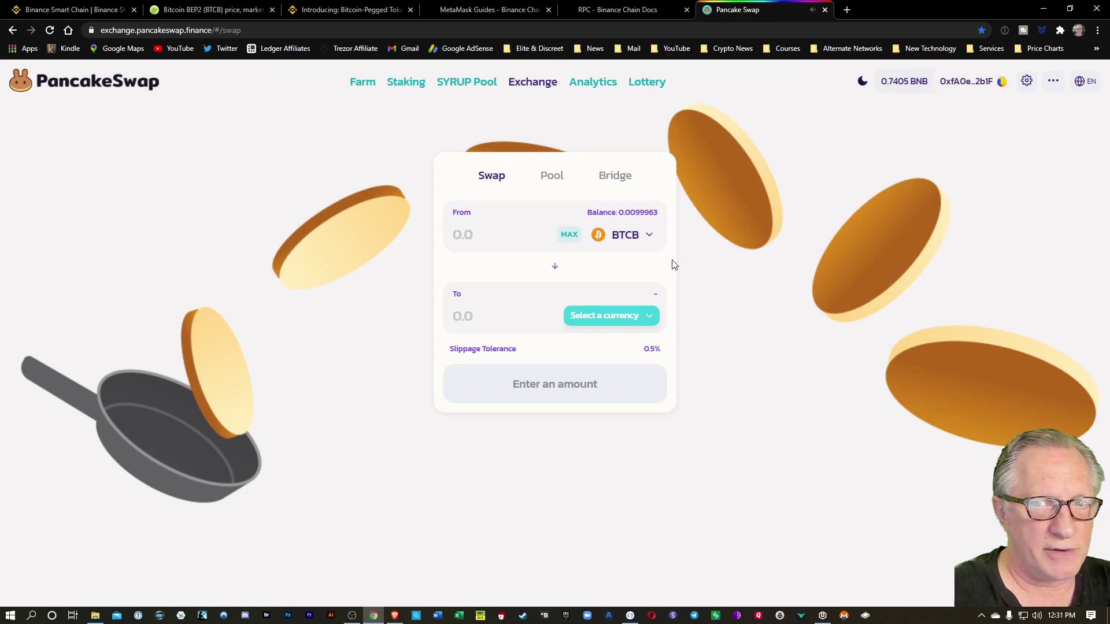
pyautogui.click(650, 319)
pyautogui.click(484, 230)
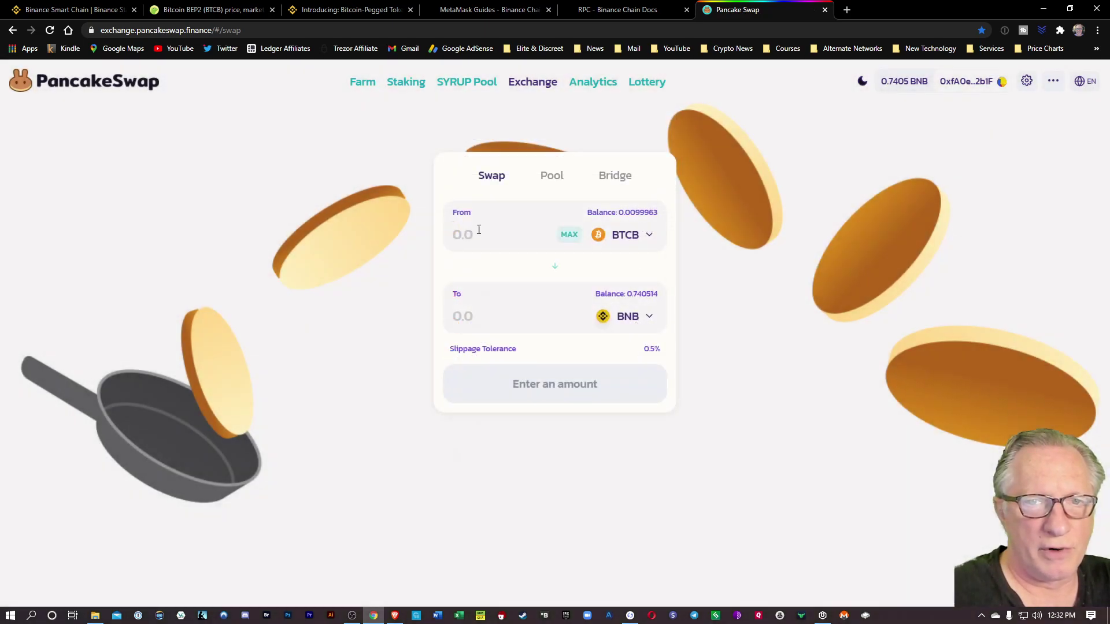
pyautogui.click(569, 237)
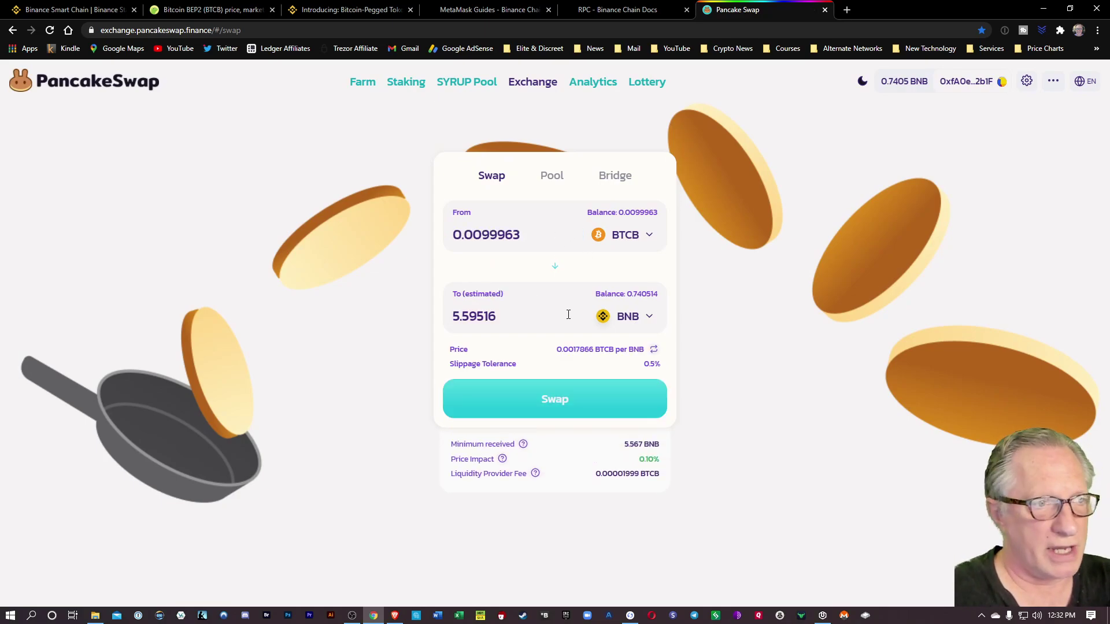
pyautogui.click(648, 319)
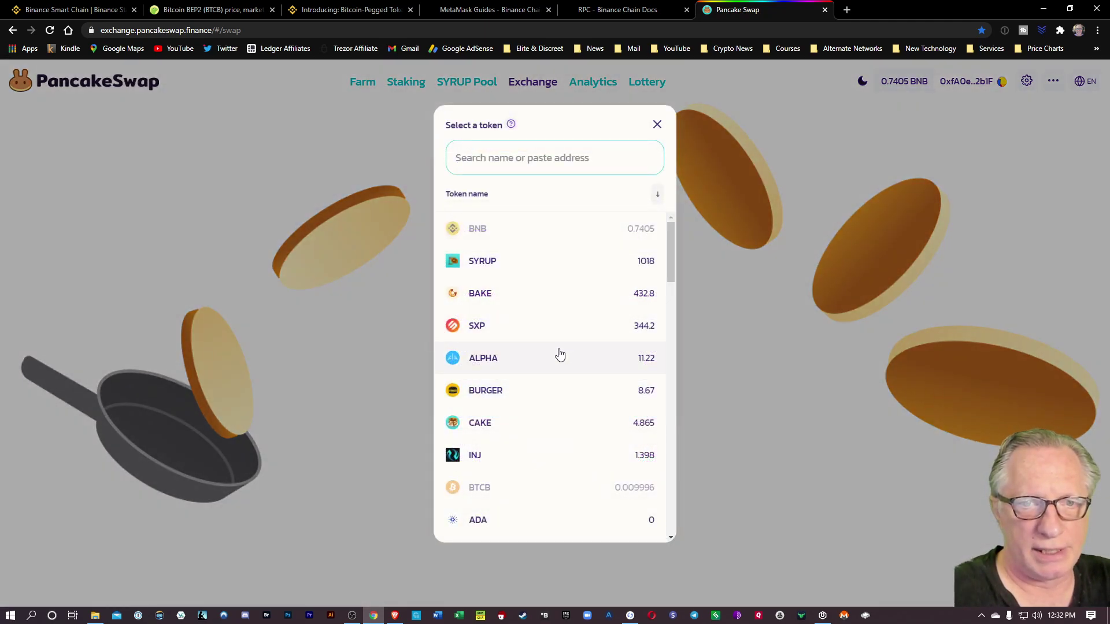
pyautogui.click(518, 423)
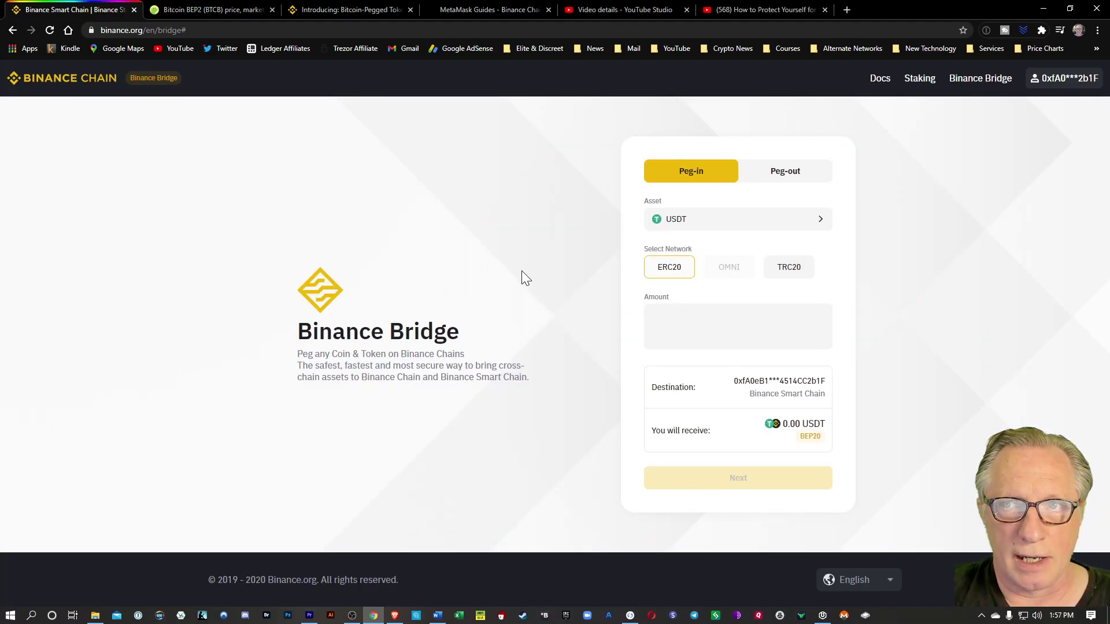
# Step: Open the connected wallet's options in the Binance Bridge header to disconnect it
pyautogui.click(1061, 83)
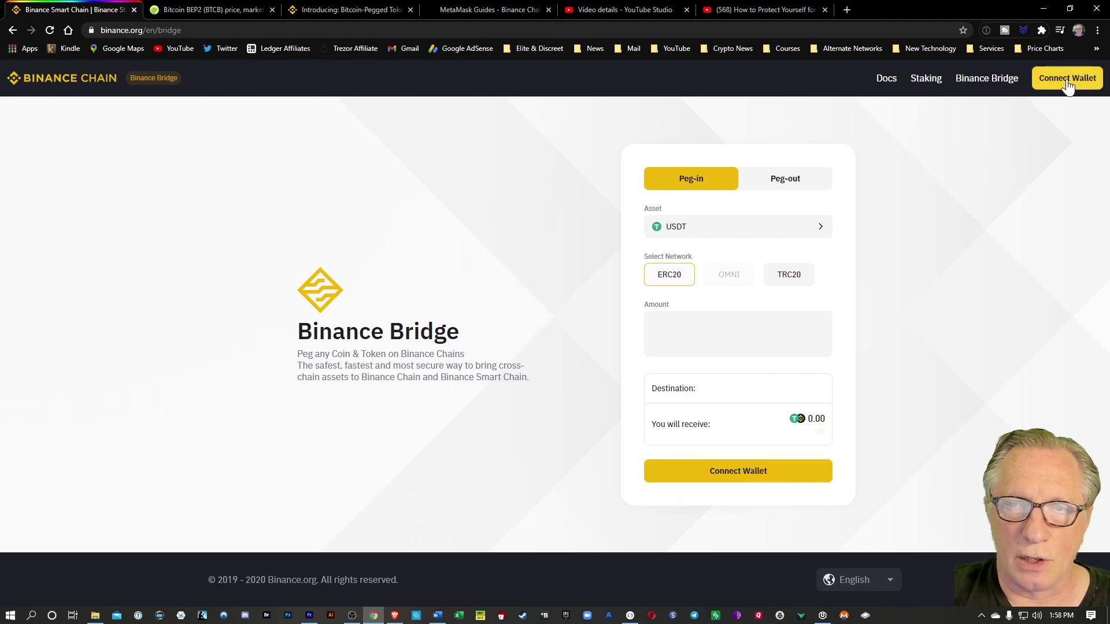
# Step: Bring up the Binance Bridge Connect Wallet dialog with DEX Extension and MetaMask options
pyautogui.click(1068, 78)
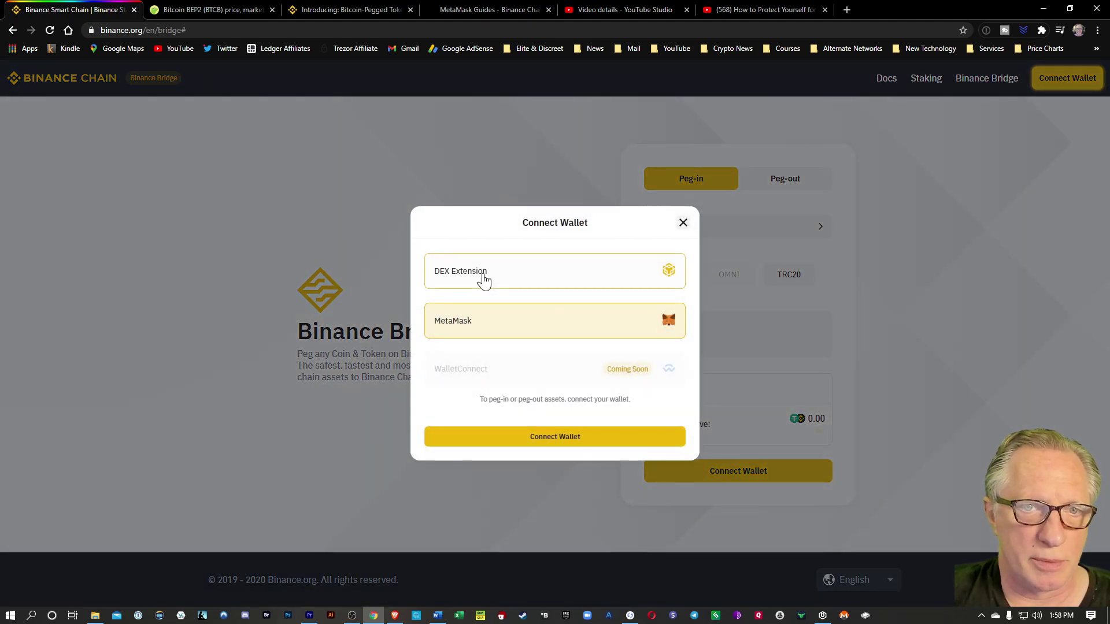